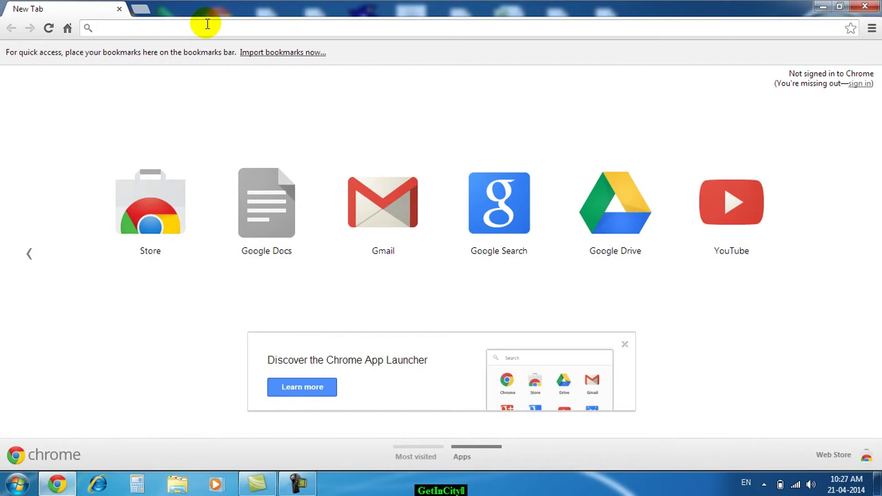
type("www")
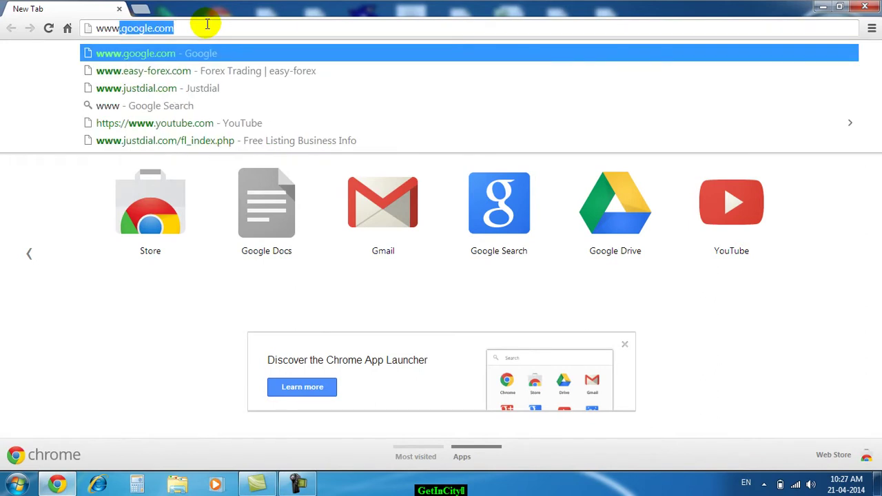
type(".get")
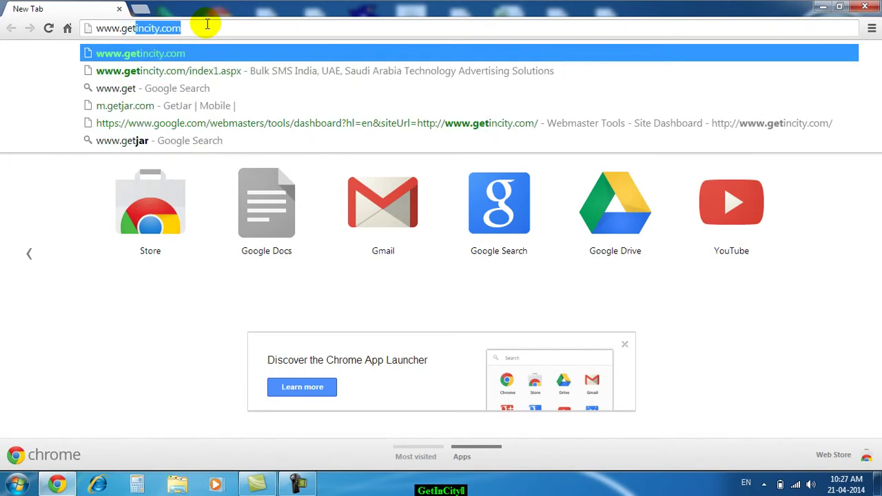
key("Return")
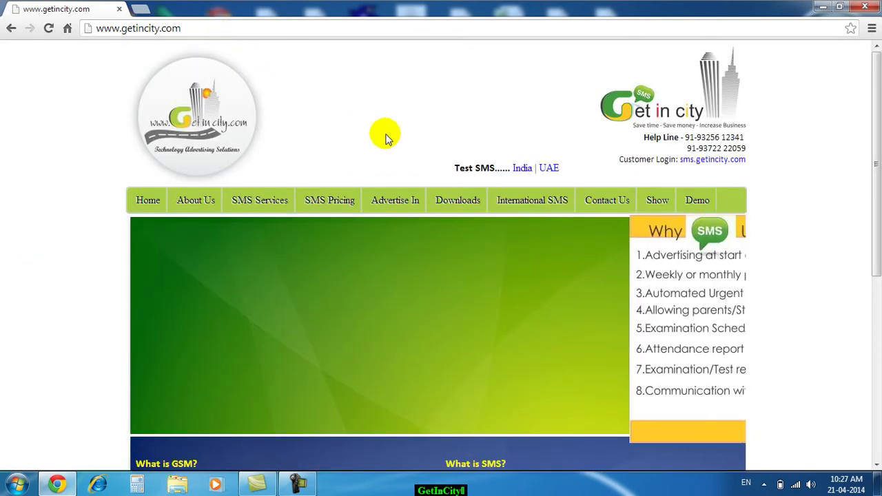
Download the 'Excel Plug Ins - Send SMS' zip from the site's Downloads menu
mouse_move(460, 205)
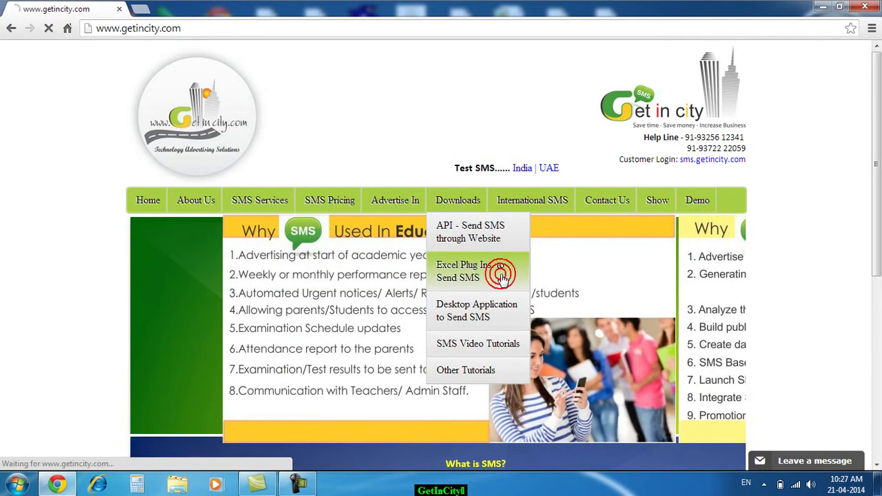
left_click(502, 278)
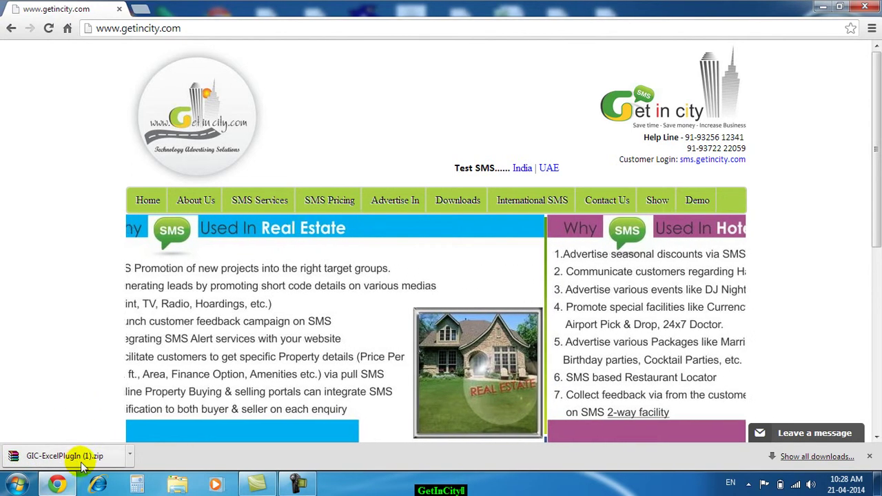
Show the downloaded GIC-ExcelPlugIn (1).zip in its folder
left_click(129, 457)
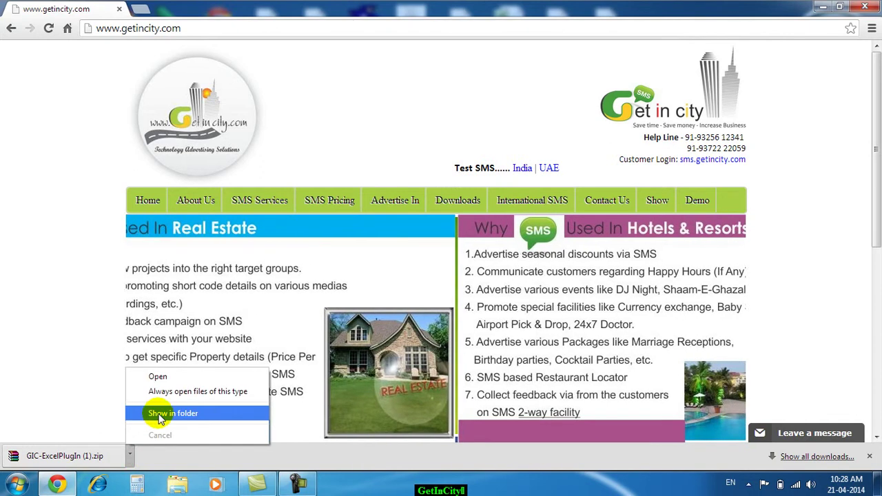
left_click(172, 413)
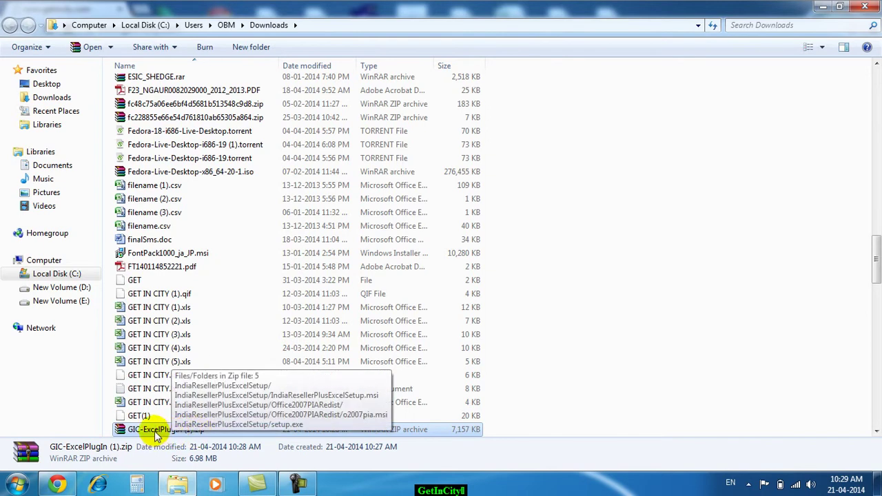
Extract GIC-ExcelPlugIn (1).zip to a GIC-ExcelPlugIn (1) folder, then select that new folder
left_click(152, 429)
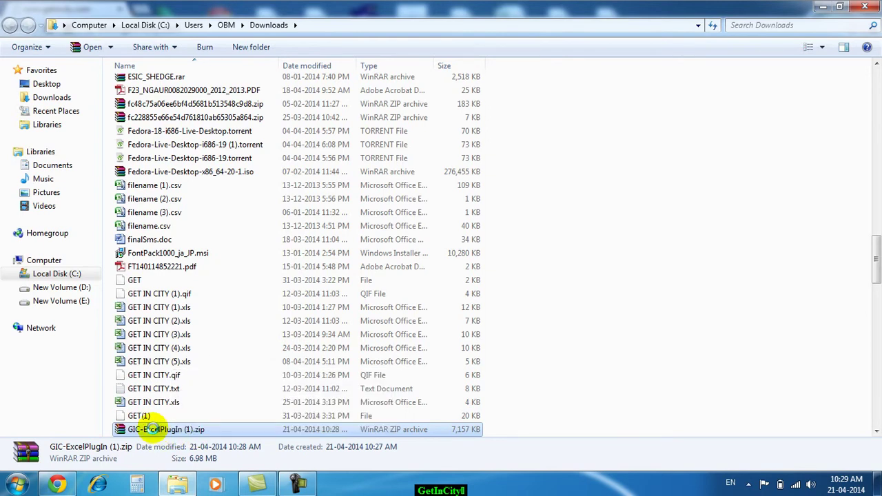
right_click(151, 429)
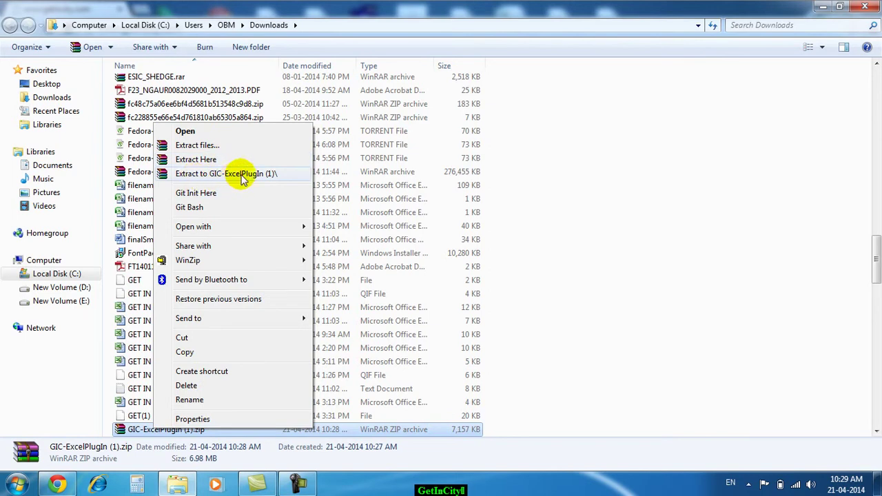
left_click(241, 176)
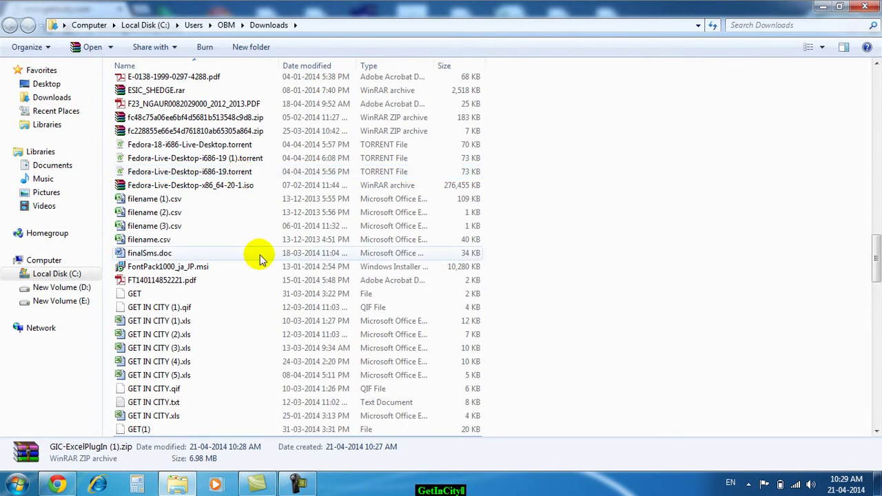
scroll(261, 256, "down", 6)
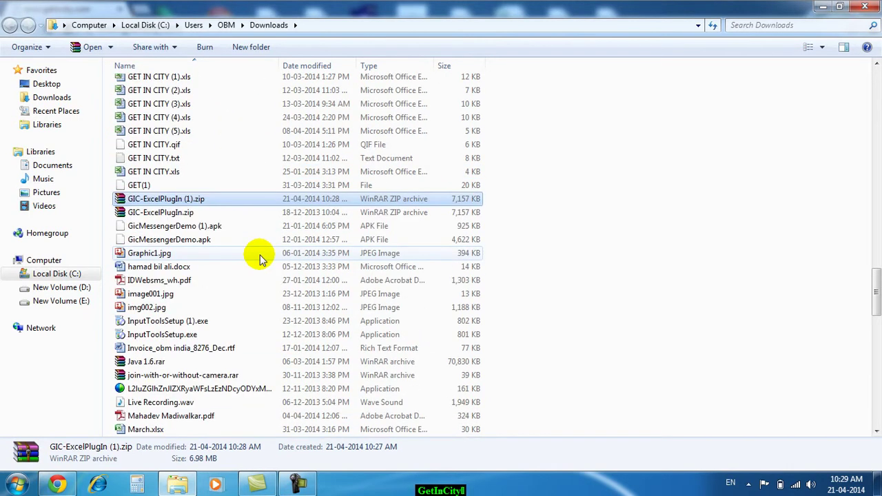
scroll(260, 257, "down", 20)
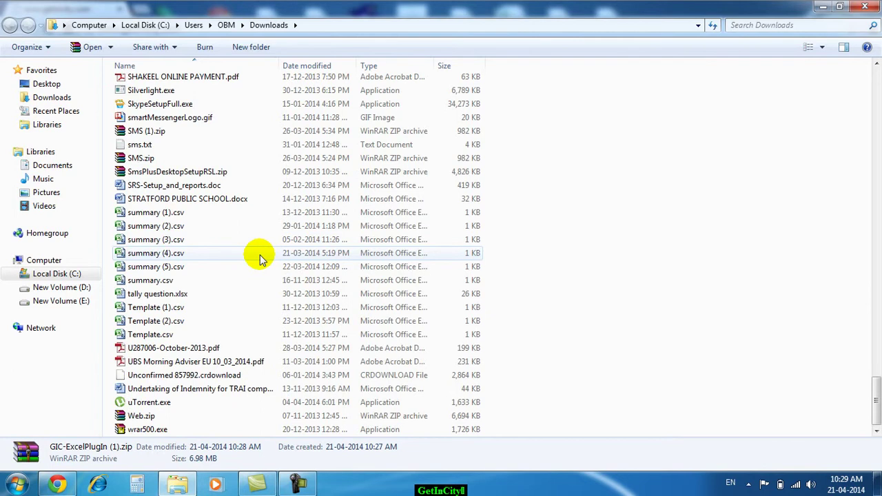
scroll(260, 256, "up", 16)
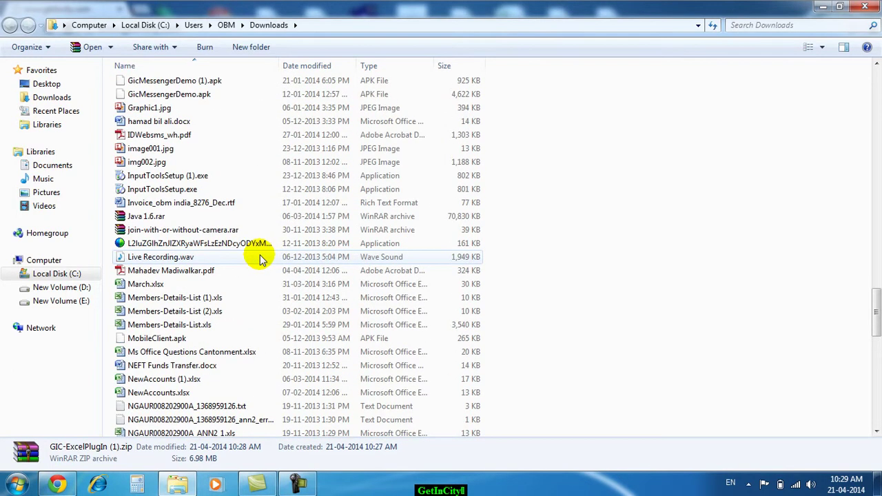
scroll(260, 260, "up", 5)
scroll(261, 259, "up", 20)
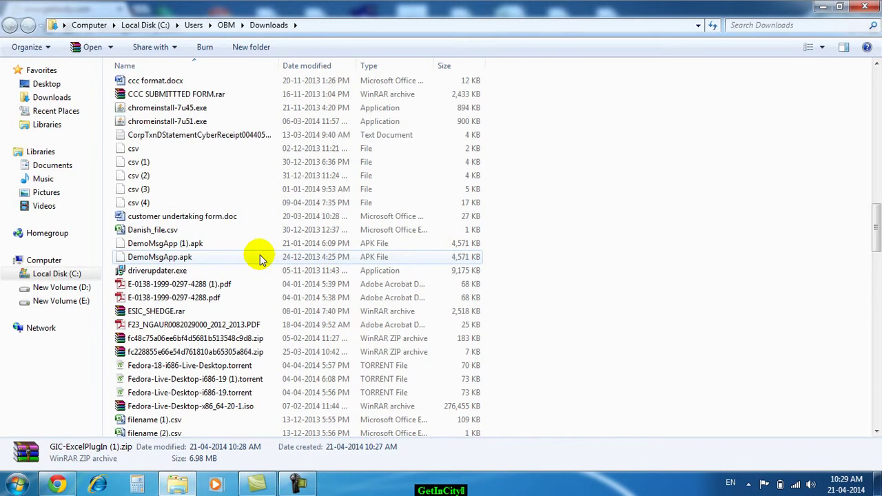
scroll(260, 260, "up", 15)
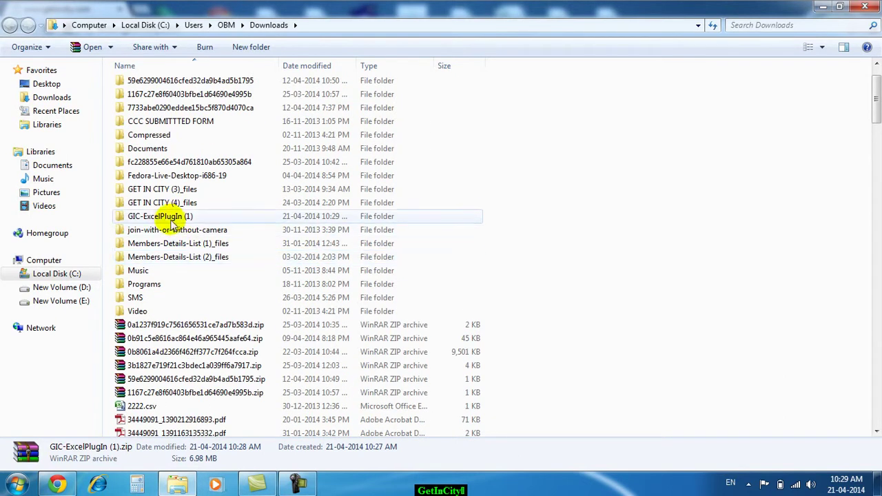
left_click(170, 219)
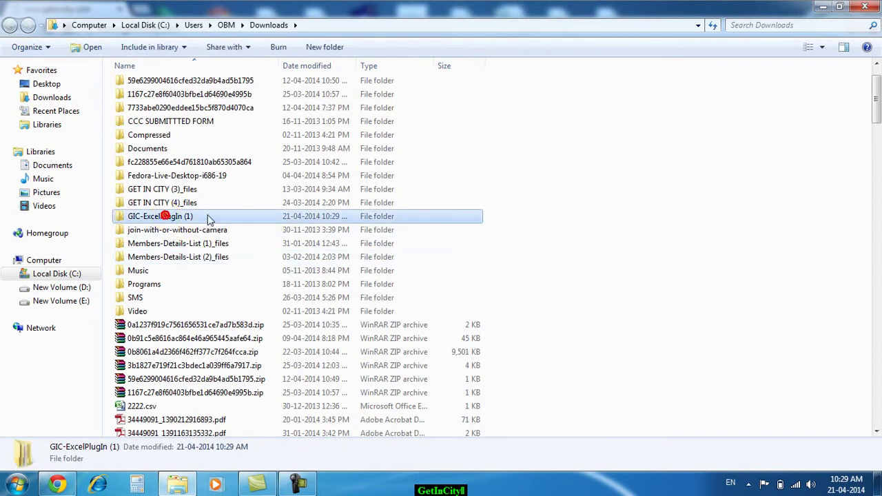
Open GIC-ExcelPlugIn (1)\IndiaResellerPlusExcelSetup and run setup.exe
double_click(170, 219)
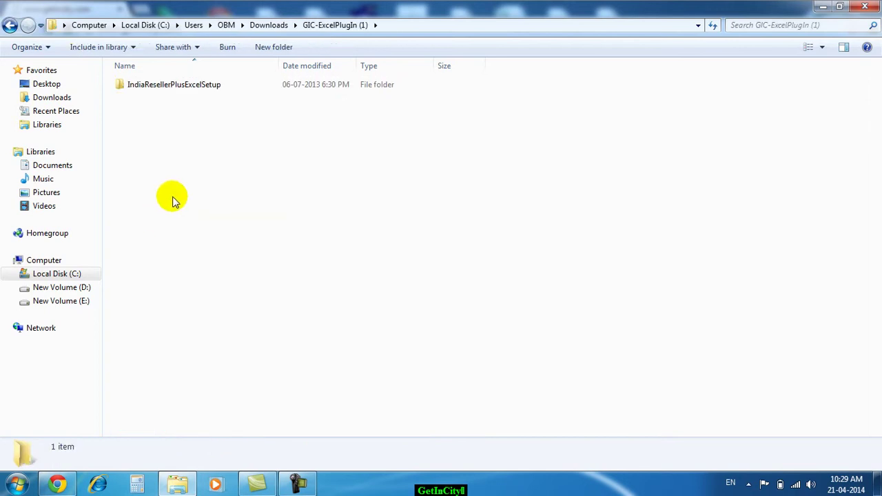
double_click(173, 85)
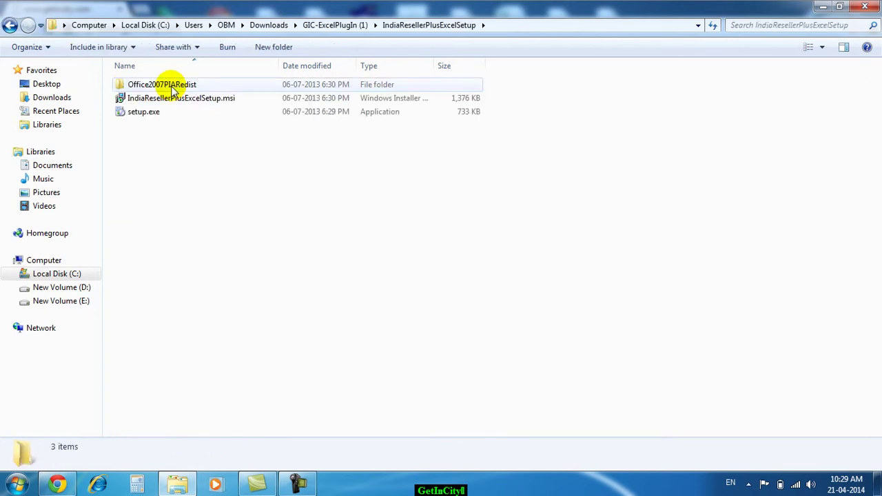
left_click(145, 116)
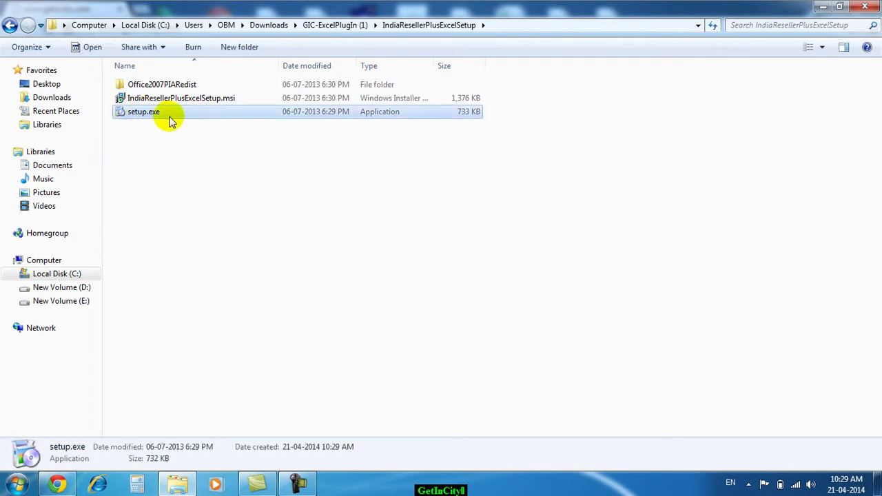
double_click(163, 115)
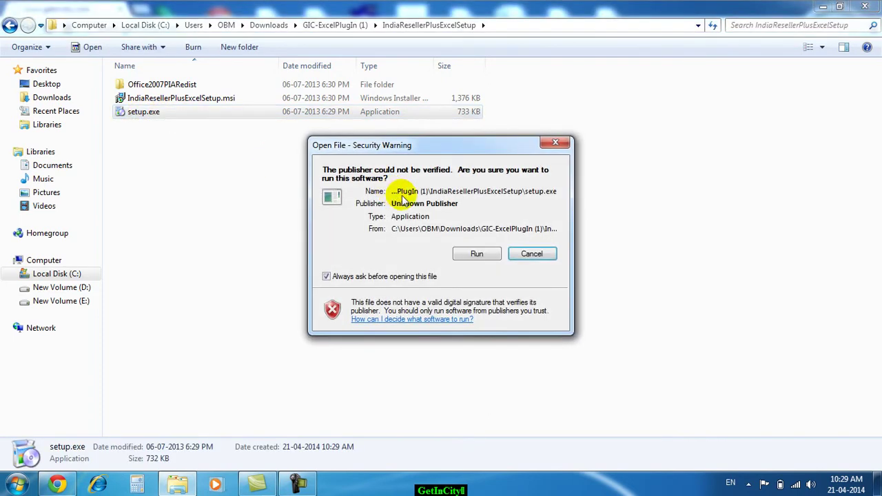
Install IndiaResellerPlusExcelSetup to the default folder, then close the installer and the Explorer window
left_click(477, 255)
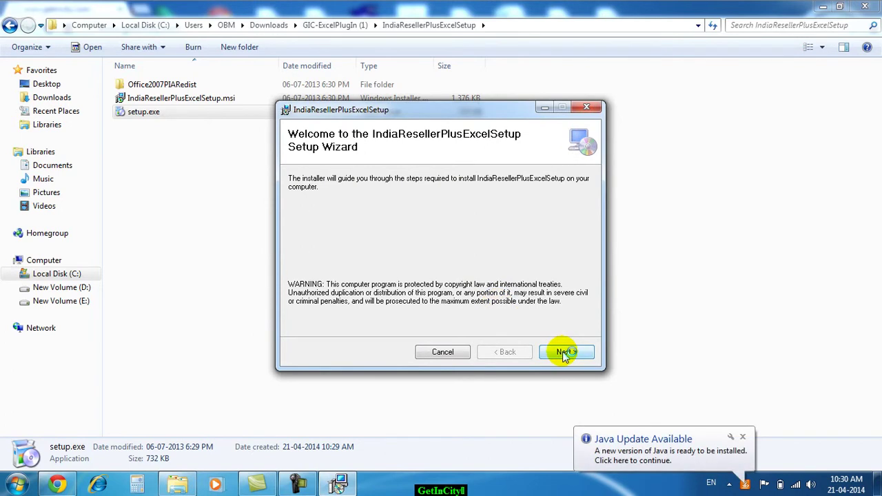
left_click(562, 351)
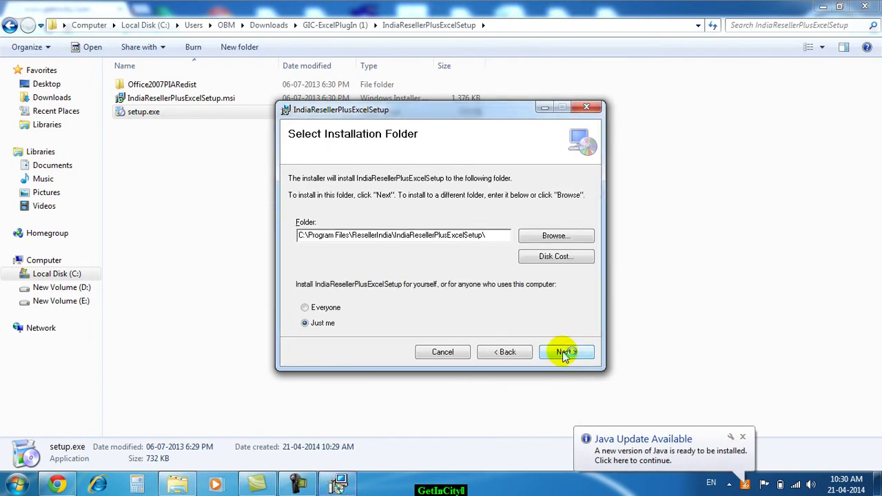
left_click(562, 351)
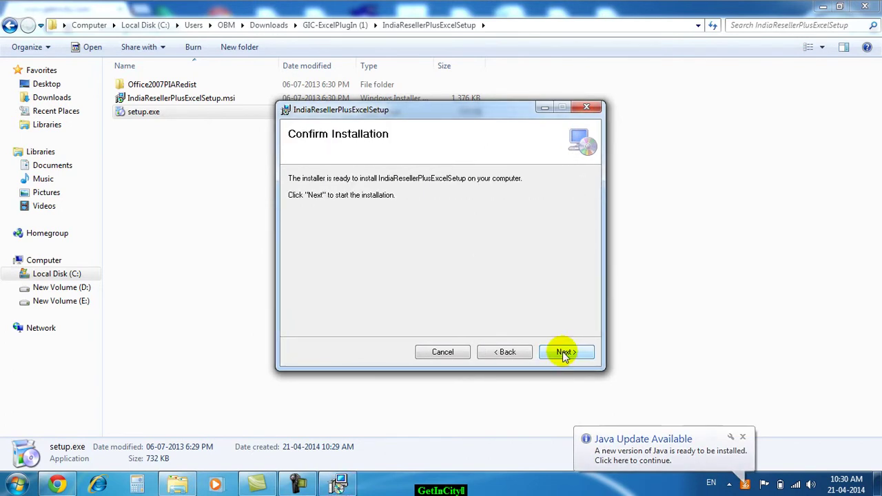
left_click(562, 351)
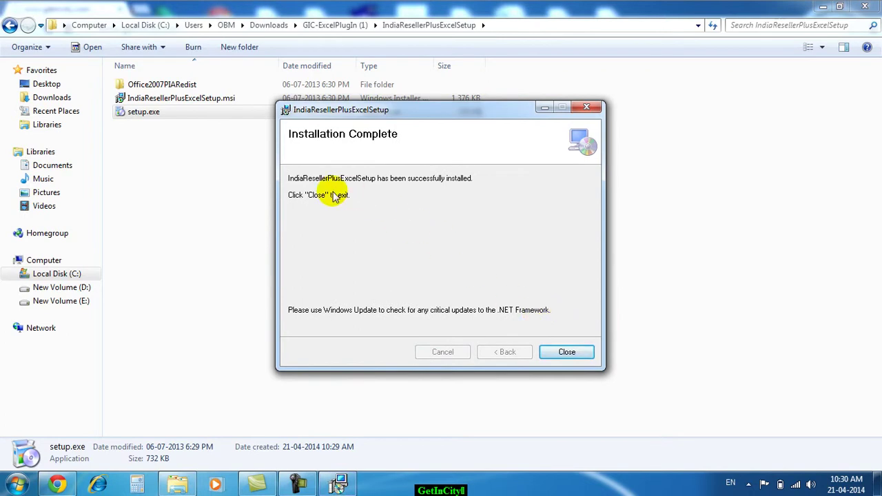
left_click(565, 354)
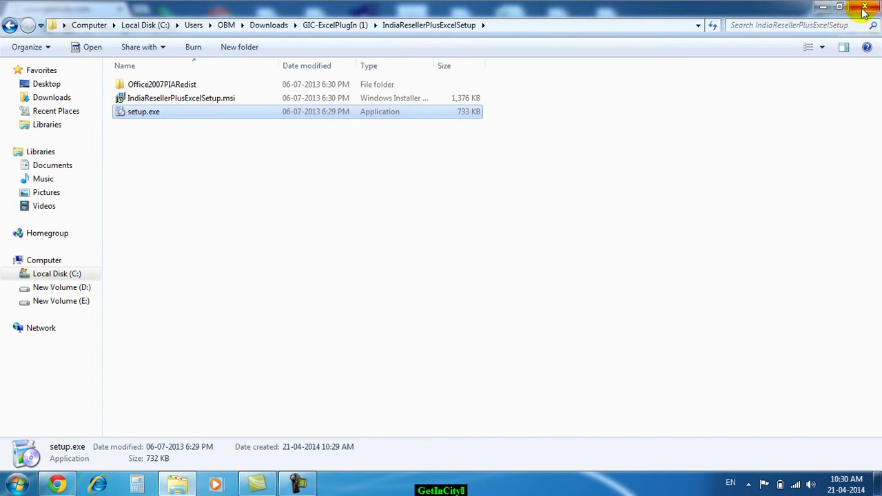
left_click(864, 8)
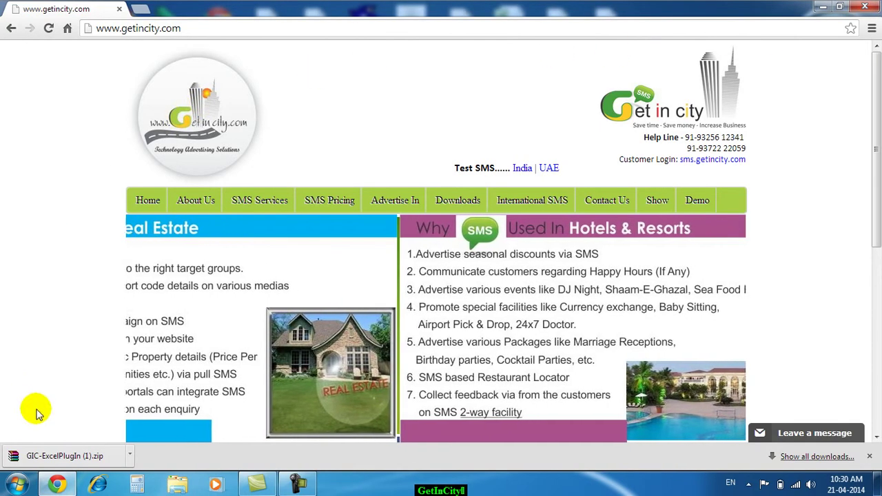
Launch Microsoft Office Excel 2007 from the Start menu
left_click(17, 486)
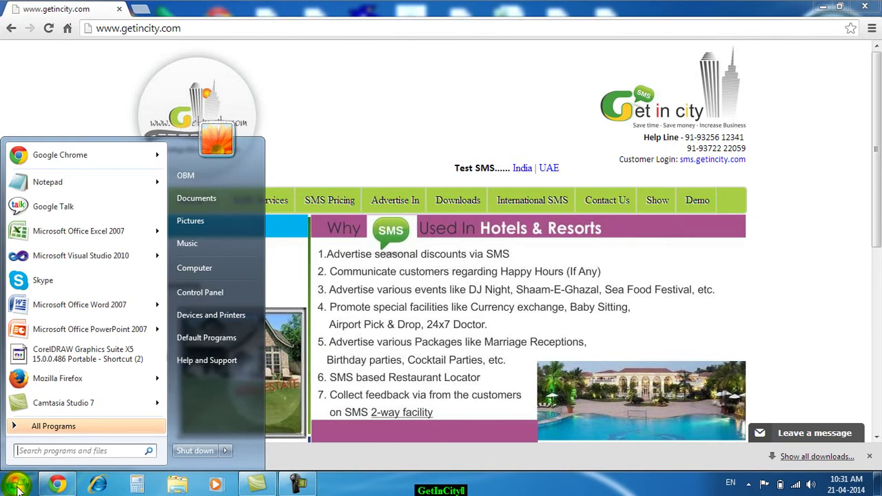
mouse_move(103, 233)
left_click(99, 234)
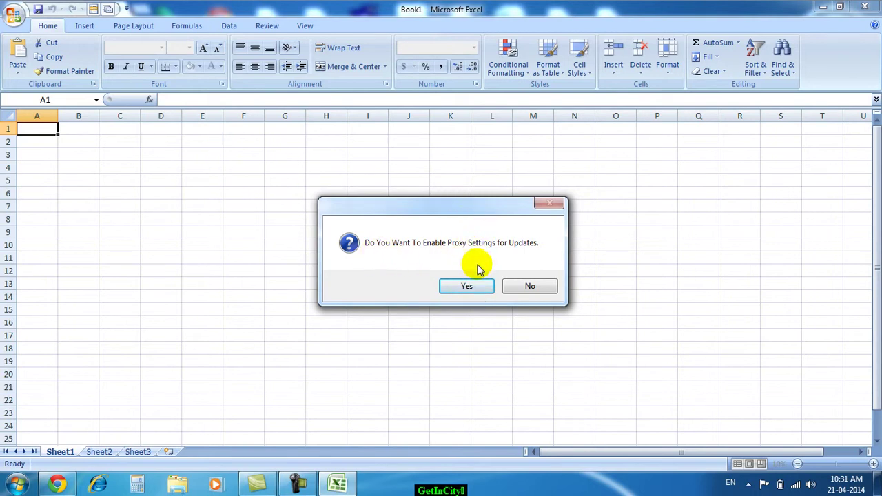
Accept proxy settings for updates and check the IndiaBulkSms command list on the Add-Ins tab
left_click(483, 285)
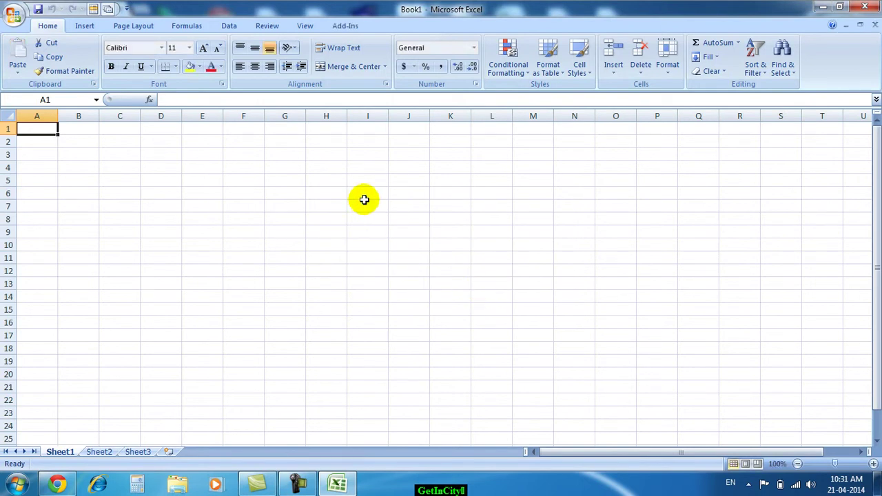
left_click(347, 29)
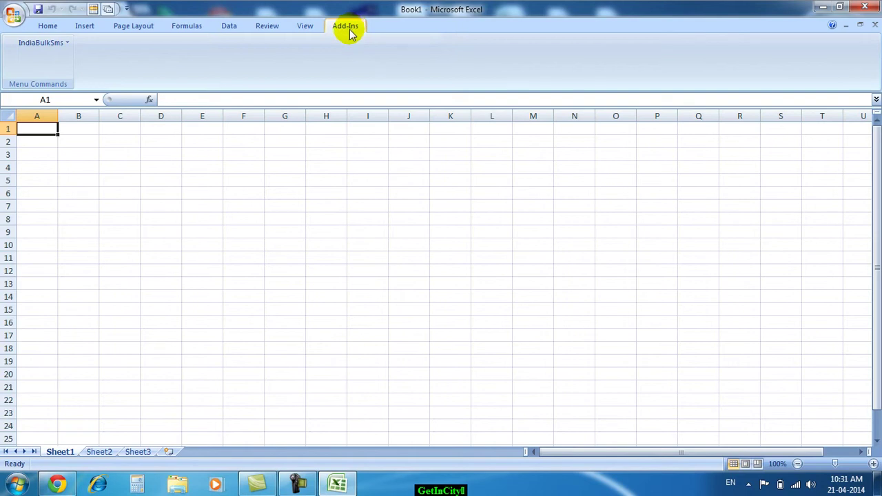
left_click(49, 50)
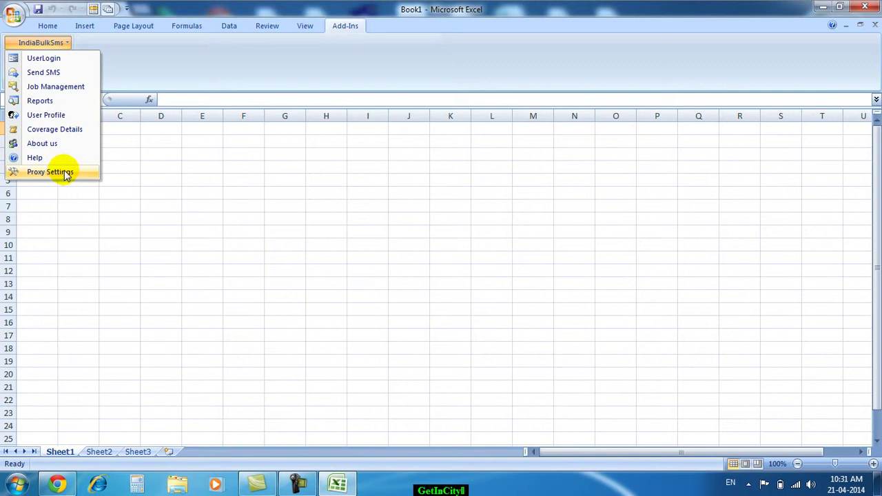
left_click(134, 154)
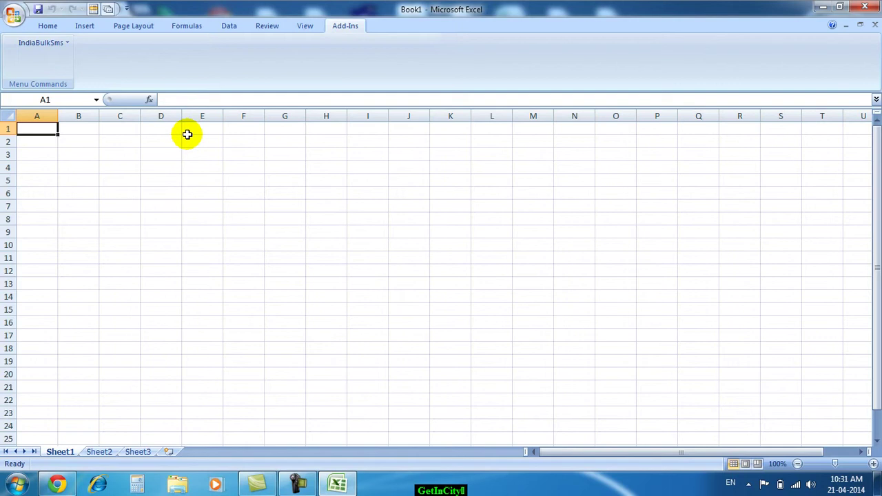
Enter headers rollno, name, datejoin, course, fees, mobile in A1:F1
type("rollno")
key("Tab")
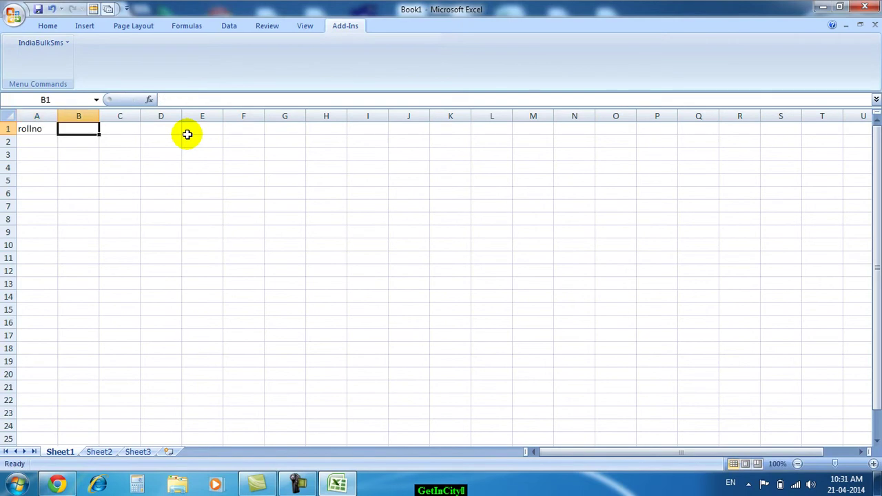
type("name")
key("Tab")
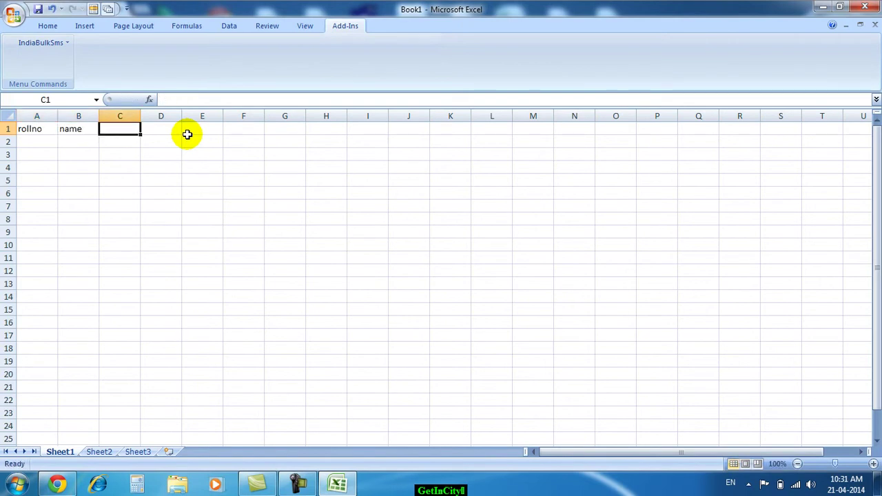
type("datejoin")
key("Tab")
type("course")
key("Tab")
type("fees")
key("Tab")
type("mobile")
key("Return")
key("Left")
key("Left")
key("Left")
key("Left")
key("Left")
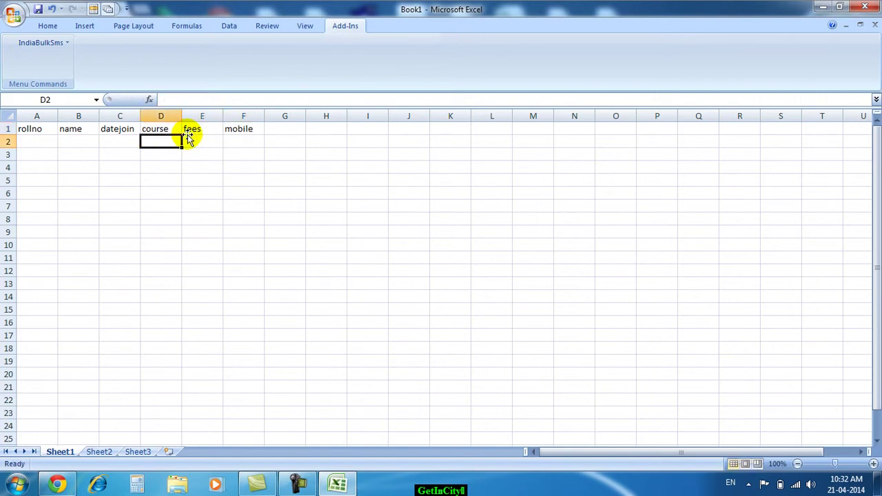
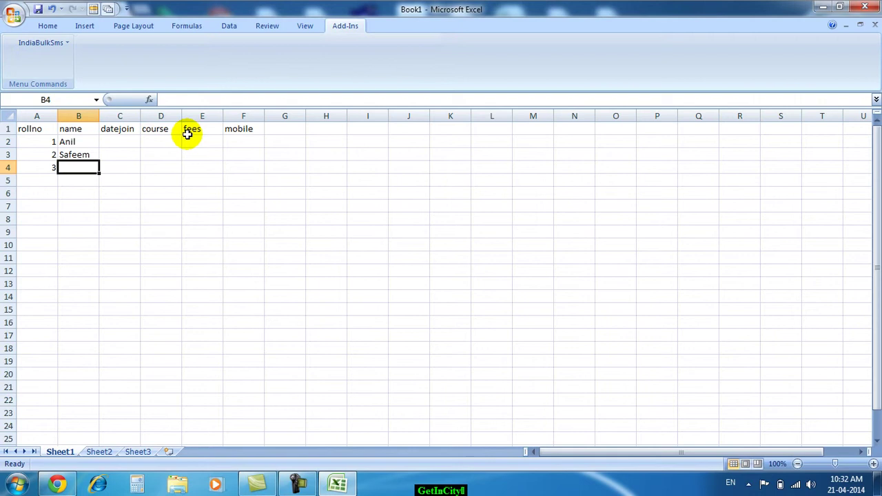
Enter the third student's name and the three join dates, correcting the third date's year
type("Kaleem")
key("Tab")
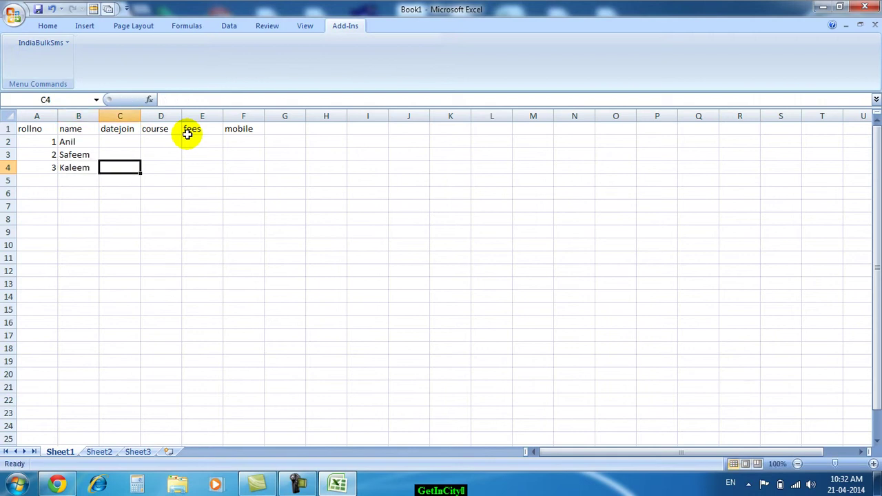
key("Up")
key("Up")
type("1-1-2014")
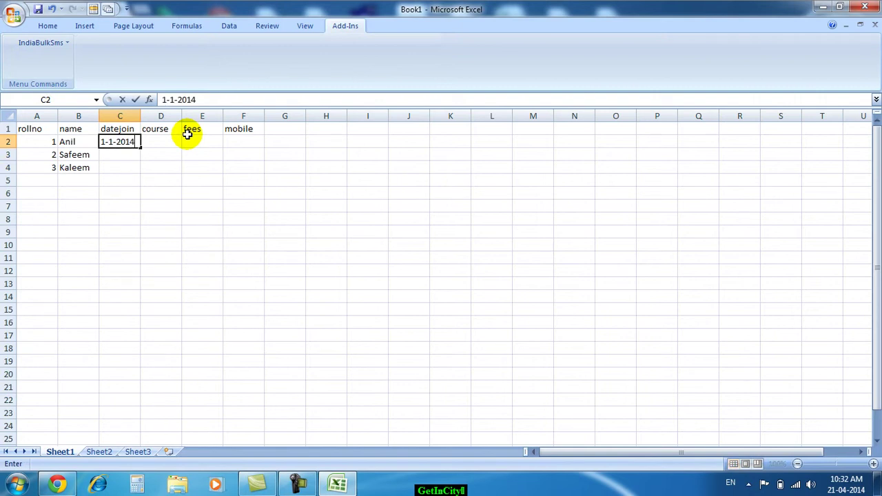
key("Return")
type("2-")
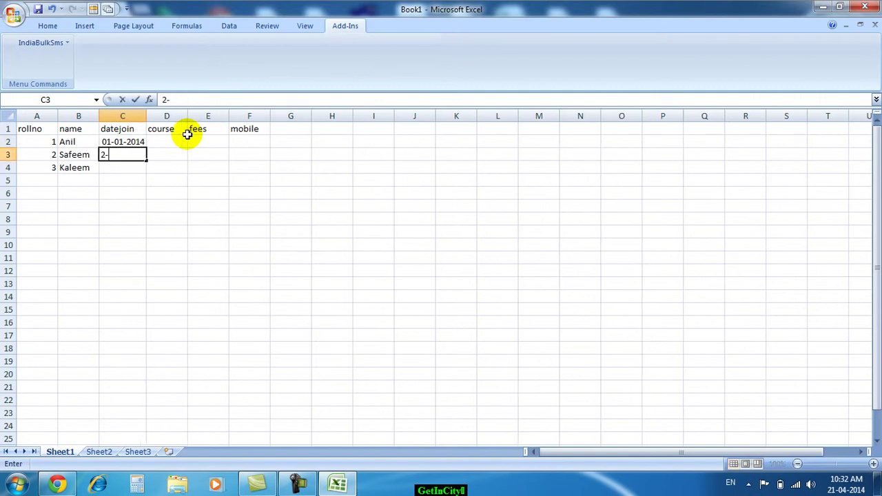
type("02-2014")
key("Return")
type("3-3-2-14")
key("Return")
key("Up")
key("Up")
key("Right")
key("Up")
key("Down")
key("Down")
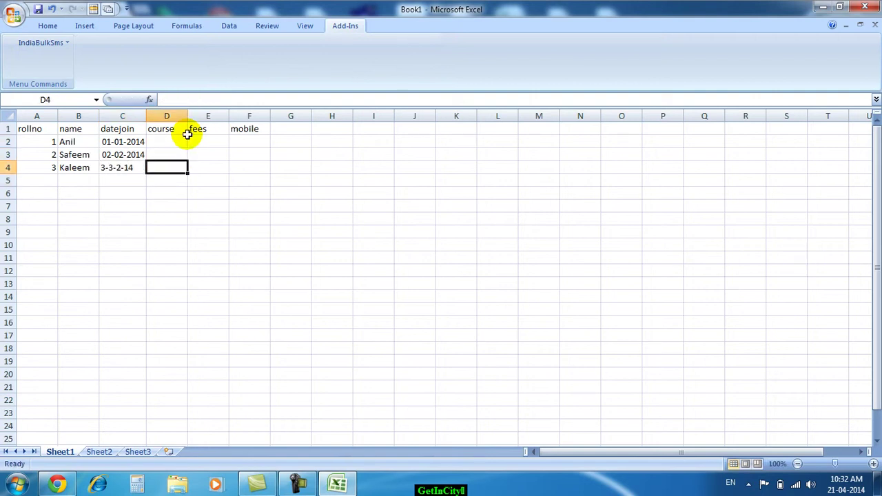
key("Left")
key("F2")
key("Left")
key("Left")
type("20")
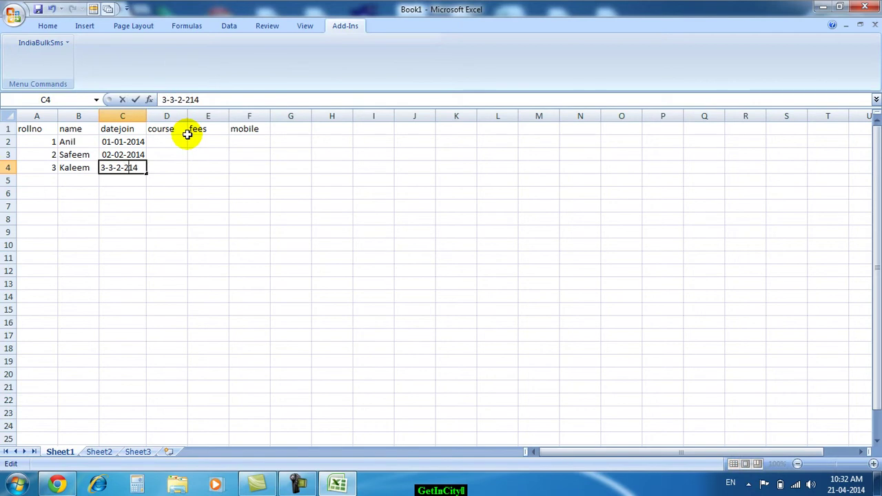
key("Return")
Fill the course column with Oracle, C and C++
key("Right")
key("Up")
key("Up")
key("Up")
type("Oracle")
key("Return")
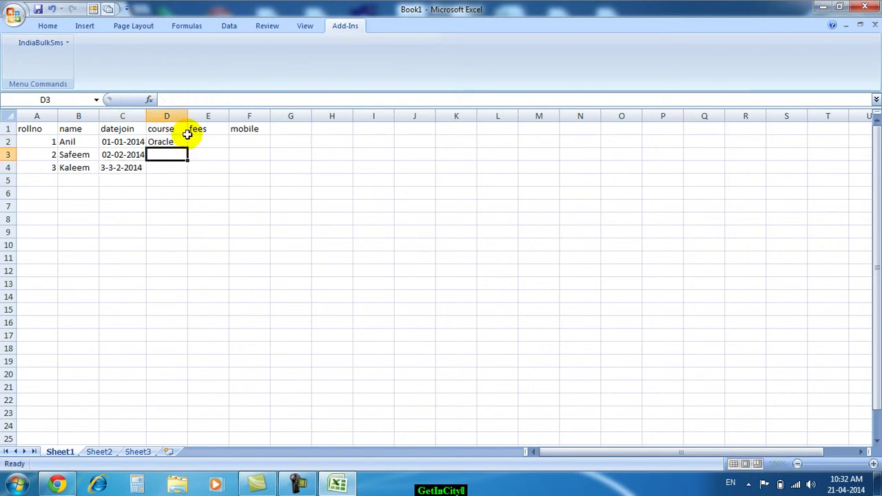
type("C")
key("Return")
type("C++")
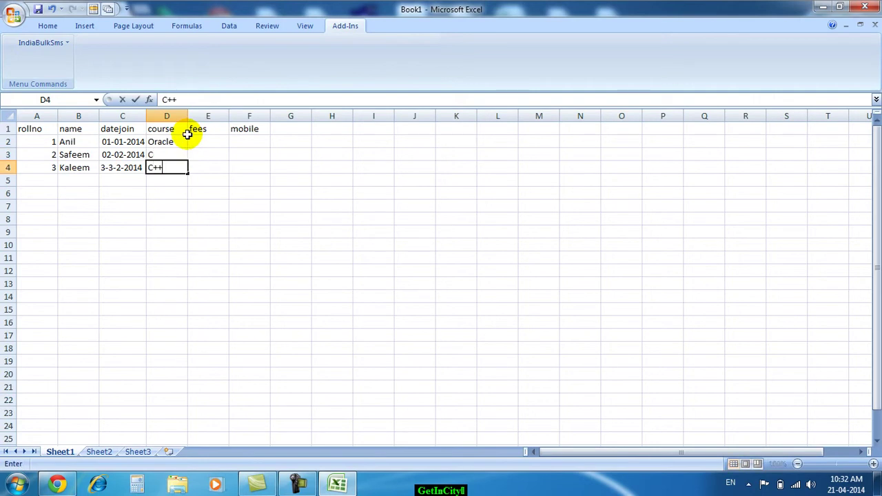
key("Tab")
Enter the fees 2000, 3000 and 2500 for the three students
key("Up")
key("Up")
type("2000")
key("Return")
type("3000")
key("Return")
type("2500")
key("Tab")
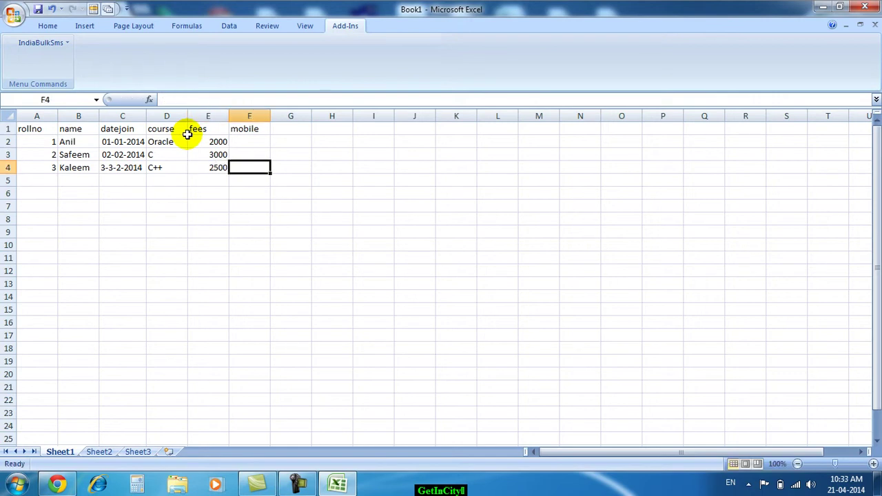
Enter the three students' mobile numbers, then return to the rollno heading
key("Up")
key("Up")
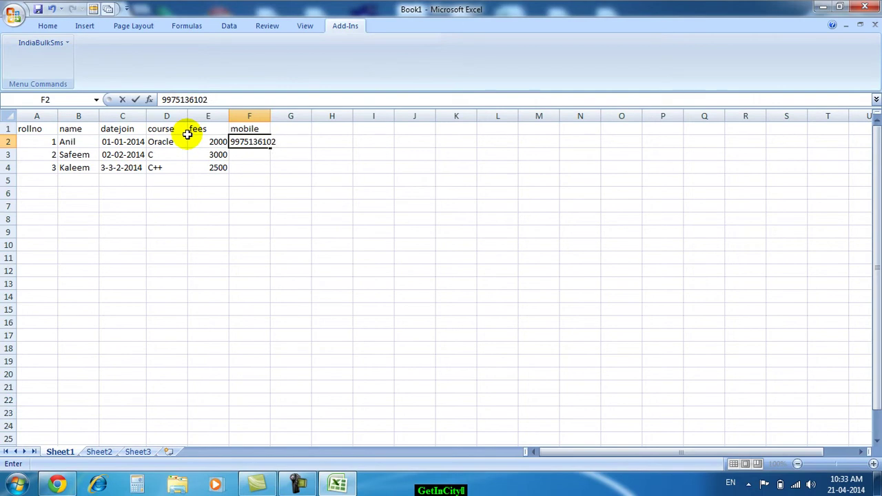
key("Return")
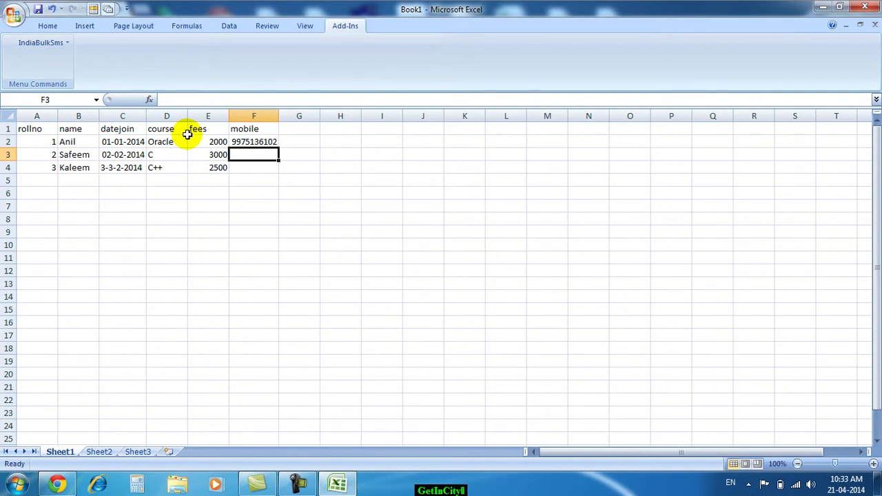
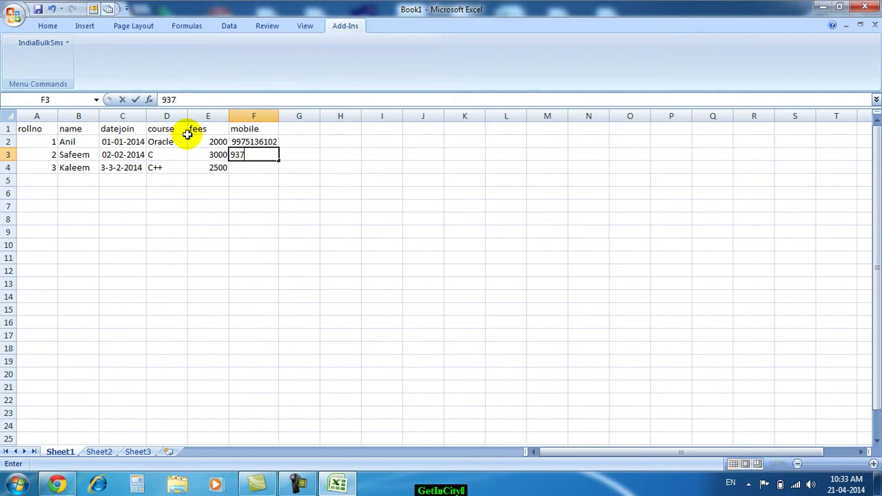
key("ctrl+Return")
key("Return")
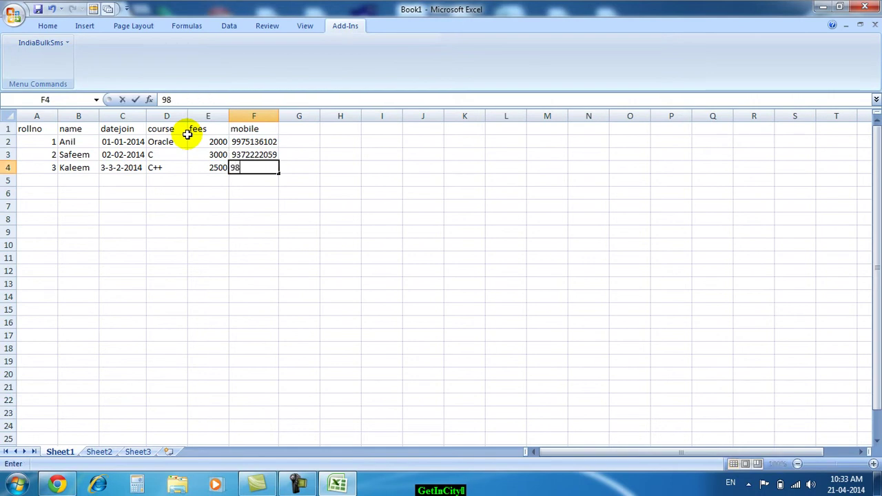
key("Return")
key("Up")
key("ctrl+Up")
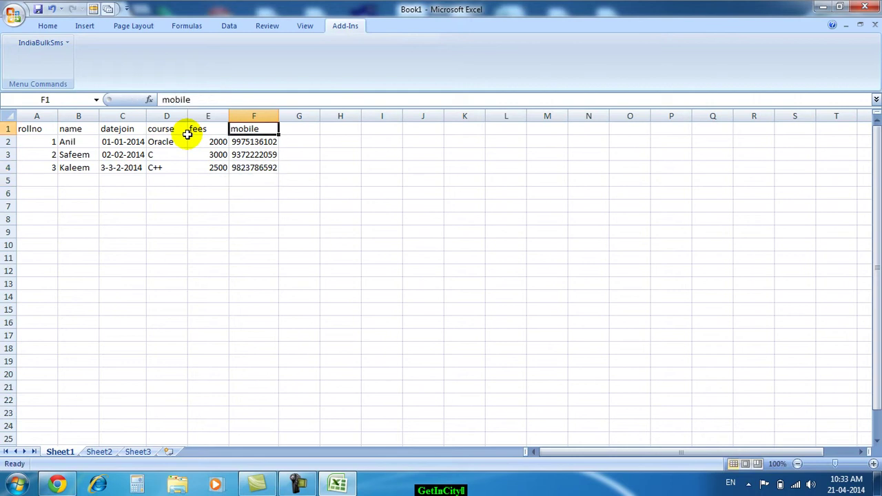
key("Left")
key("Left")
key("Left")
key("Left")
key("Left")
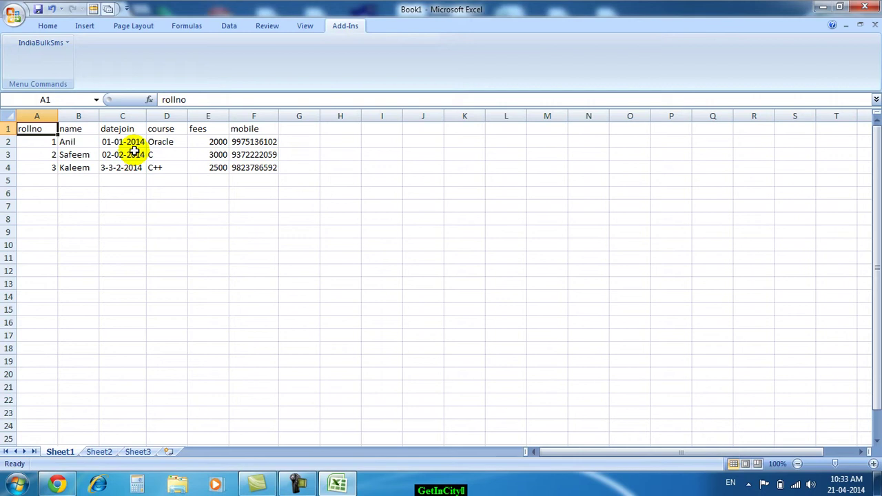
Review each student row, return to cell A1 and open the IndiaBulkSms add-in menu
left_click_drag(265, 142, 15, 141)
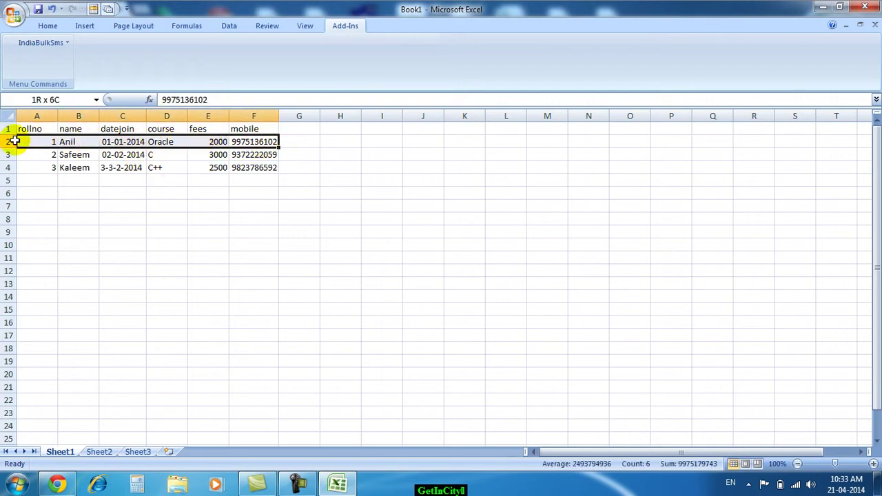
left_click_drag(257, 154, 17, 160)
left_click_drag(250, 171, 18, 166)
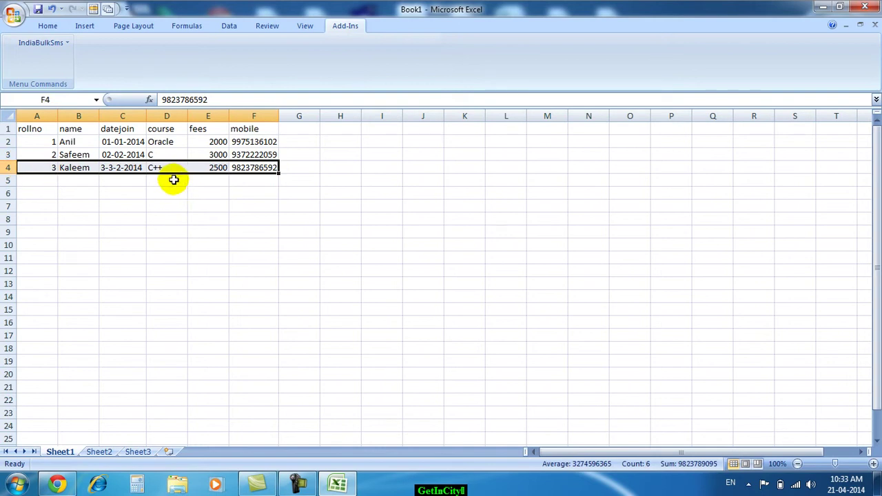
left_click(176, 191)
left_click(38, 131)
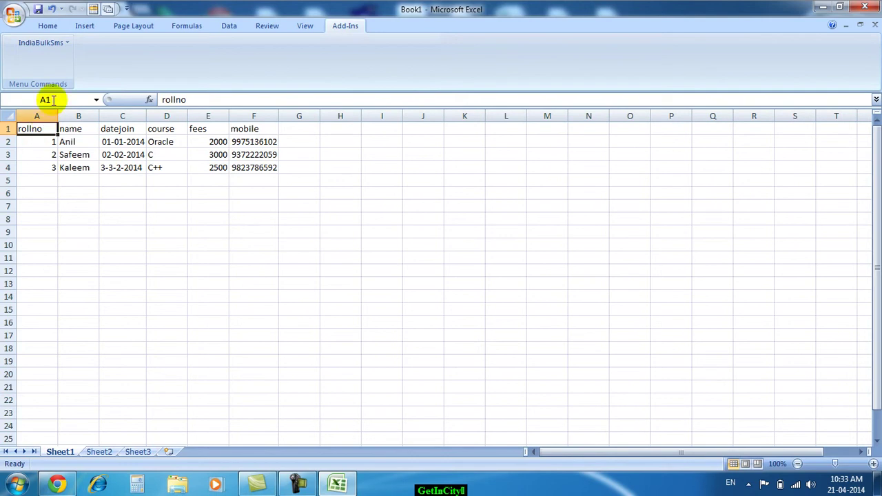
left_click(66, 48)
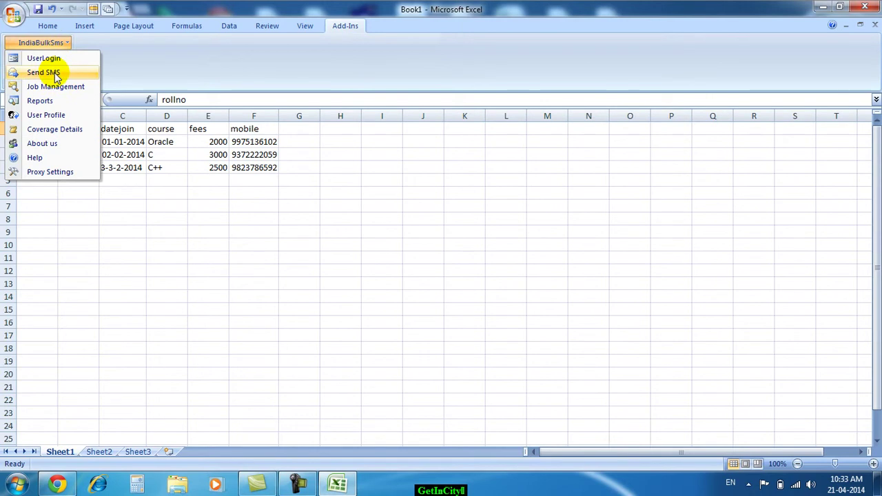
Choose Send SMS, log in with the account's username and password, and accept the proxy prompt
left_click(55, 75)
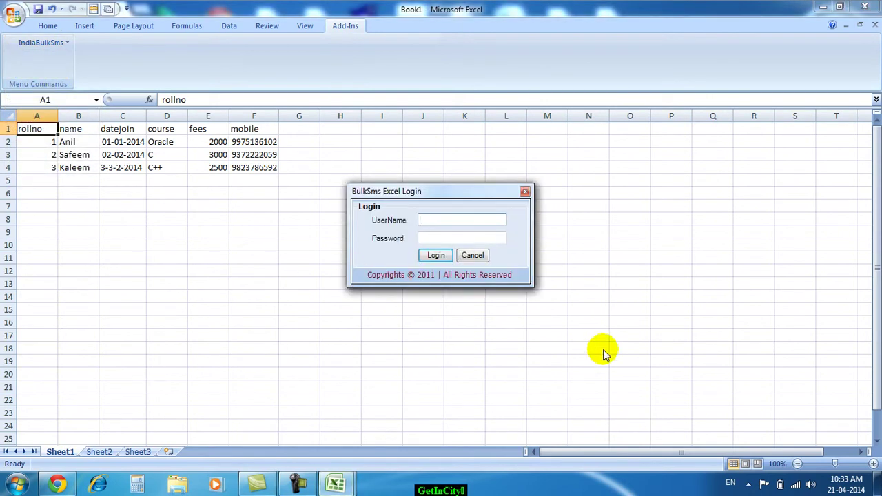
type("fds-shyam")
key("Tab")
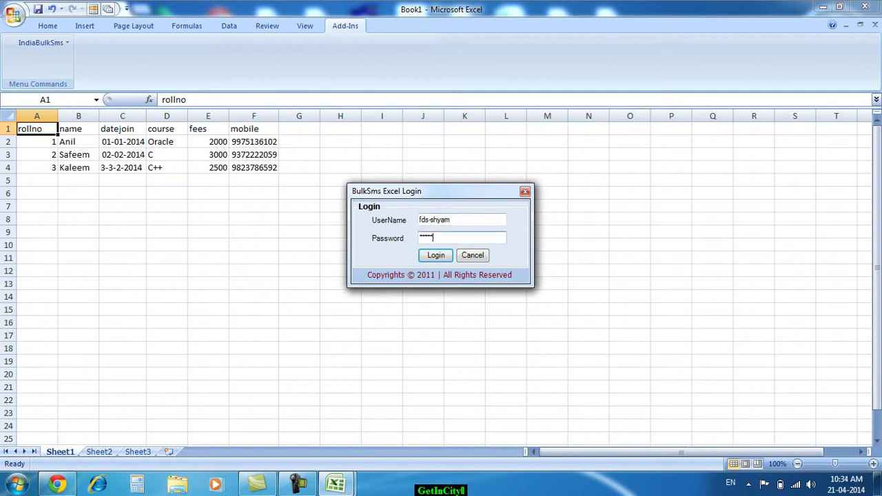
left_click(433, 255)
left_click(446, 286)
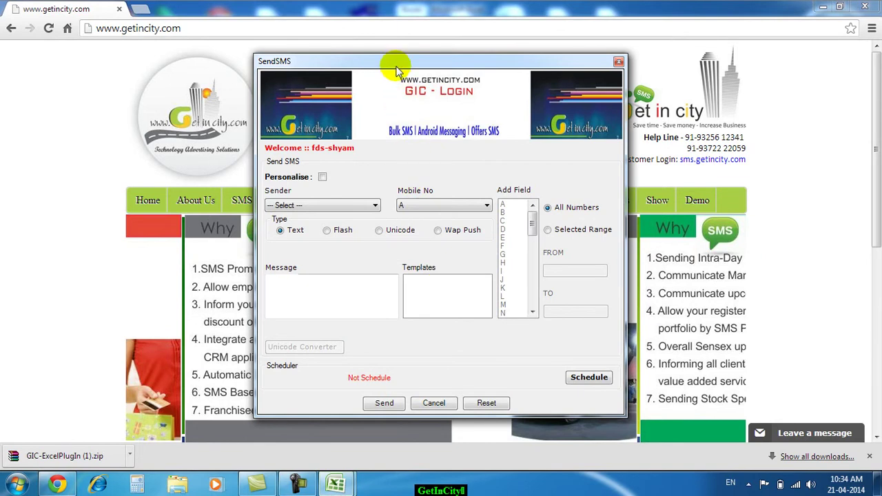
Minimise Chrome and move the SendSMS window right to uncover the student table
left_click_drag(397, 69, 427, 67)
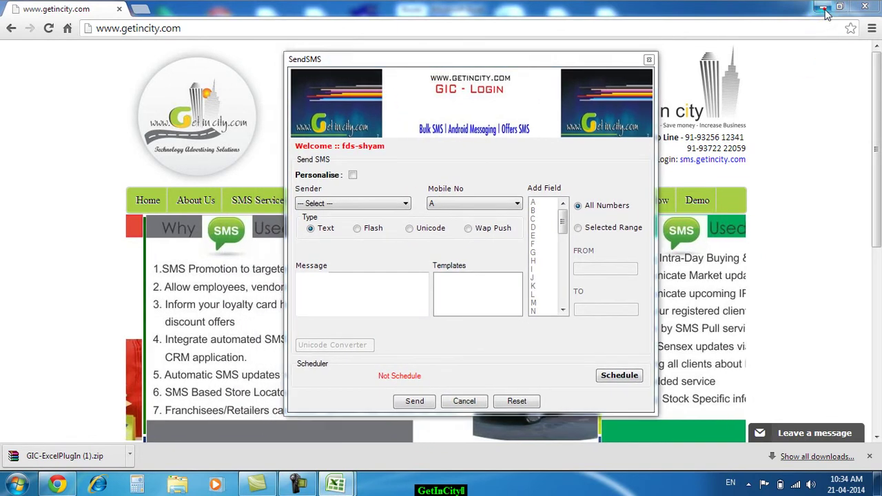
left_click(824, 8)
left_click_drag(492, 64, 594, 69)
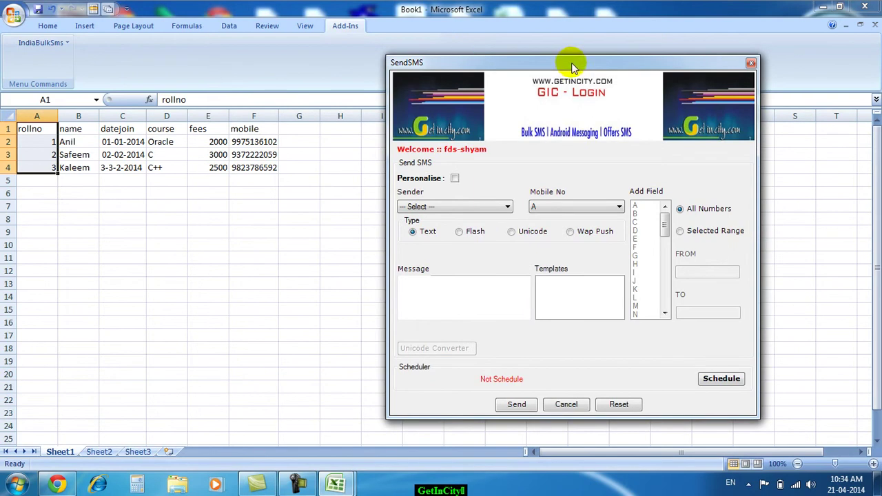
Tick Personalise, take mobile numbers from column F, and start the message with 'D'
left_click(454, 179)
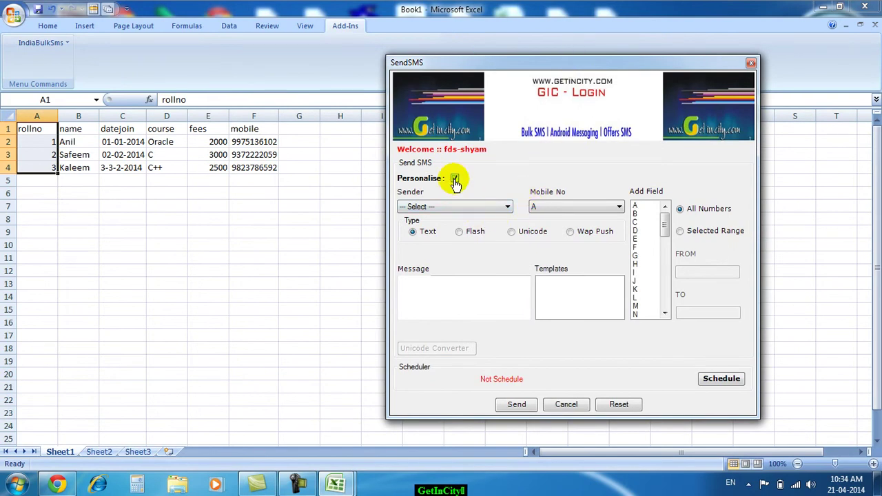
left_click(557, 208)
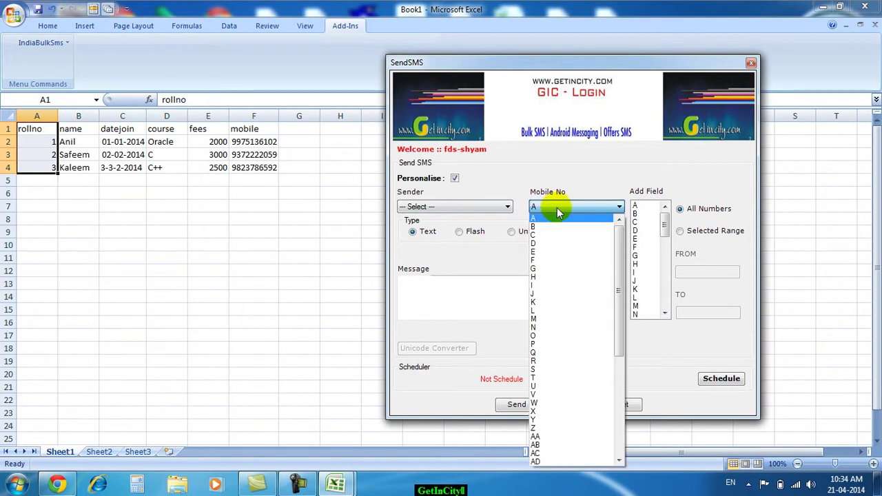
left_click(541, 260)
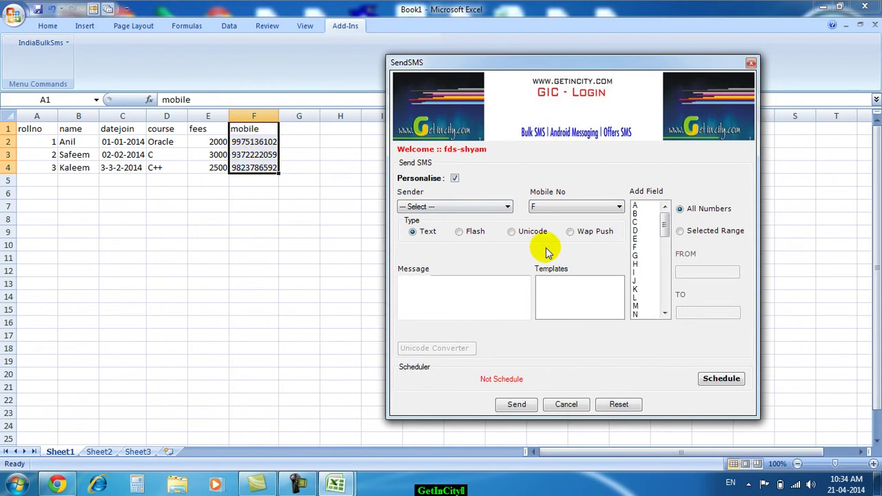
left_click(455, 292)
type("Dear")
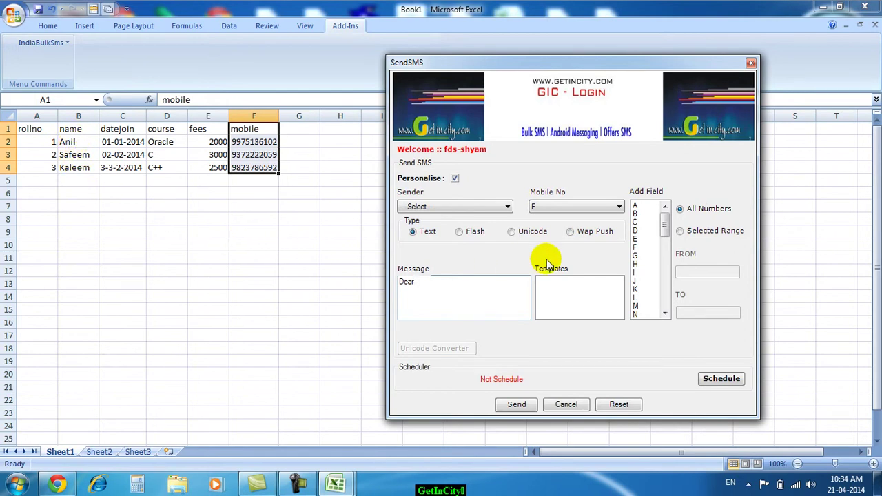
Insert the name #B#, fees #E# and join date #C# fields with 'by' and 'for the course'
double_click(635, 214)
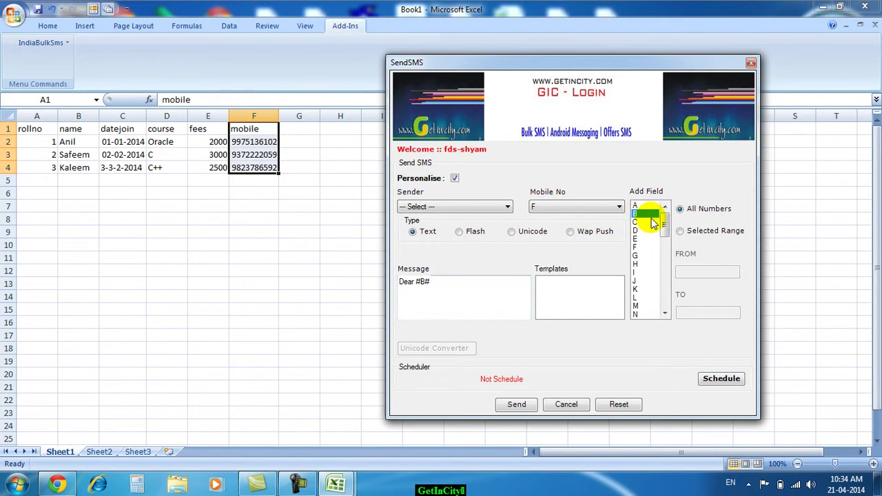
left_click(457, 281)
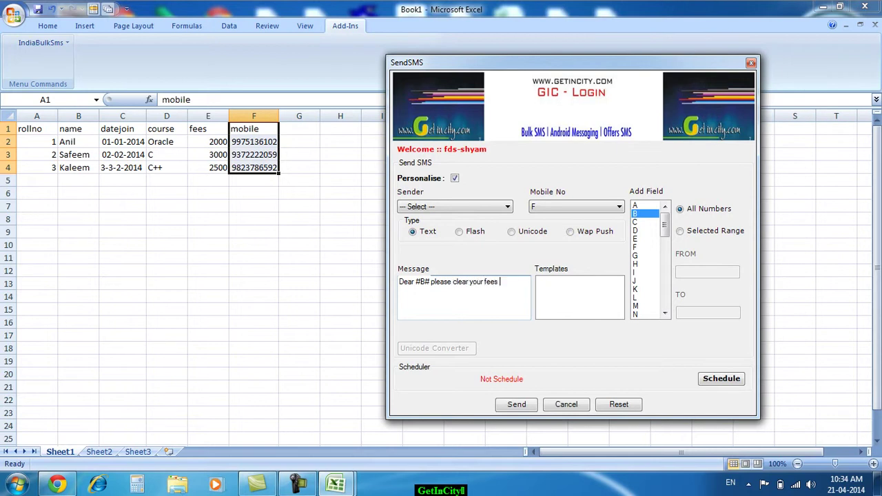
double_click(635, 239)
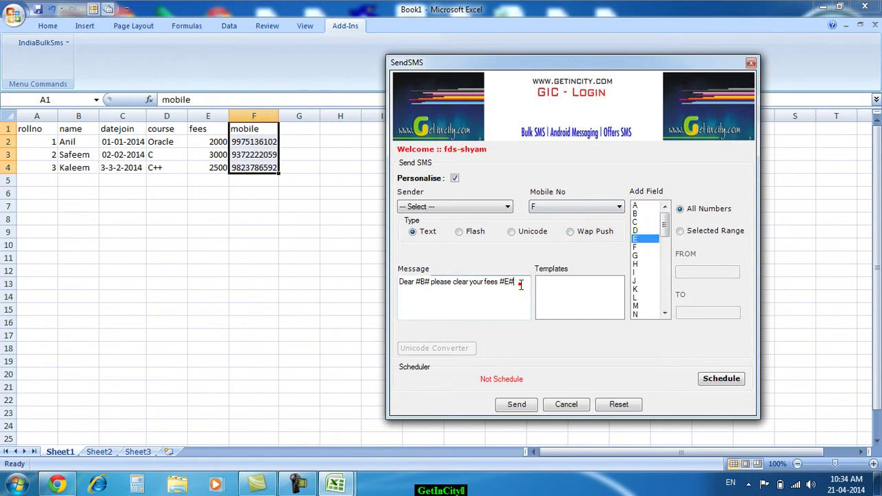
type("by")
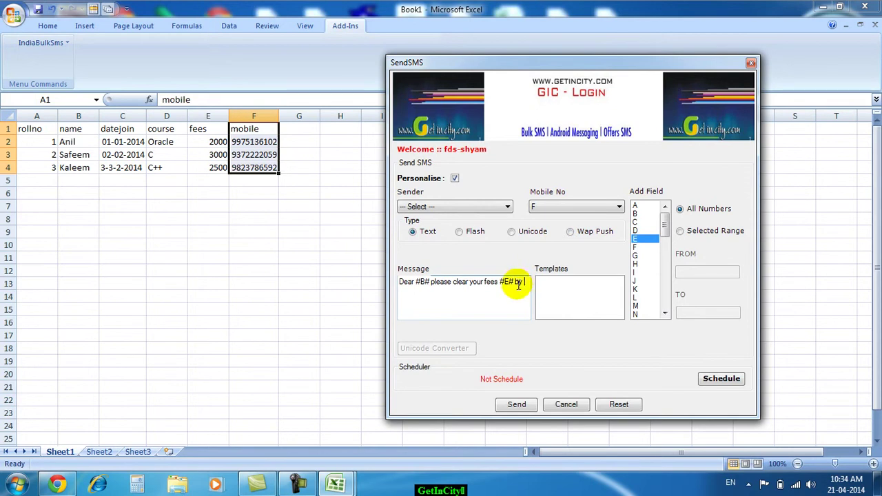
double_click(643, 221)
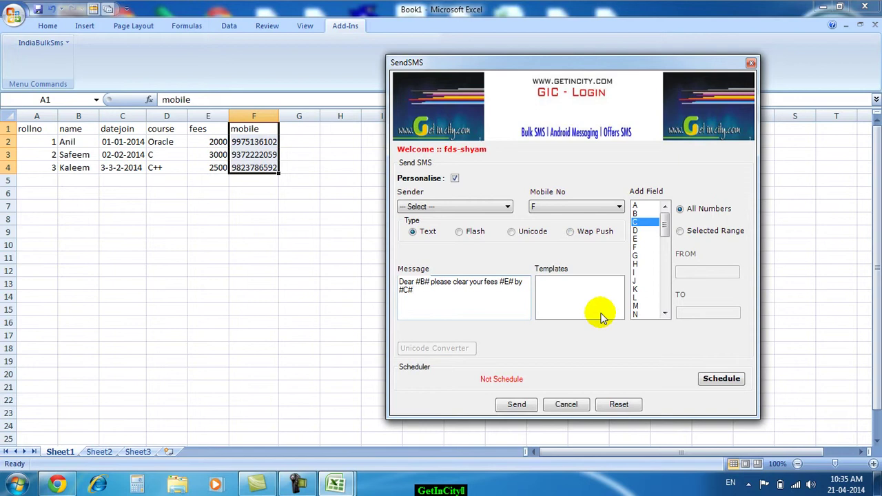
type("for the course")
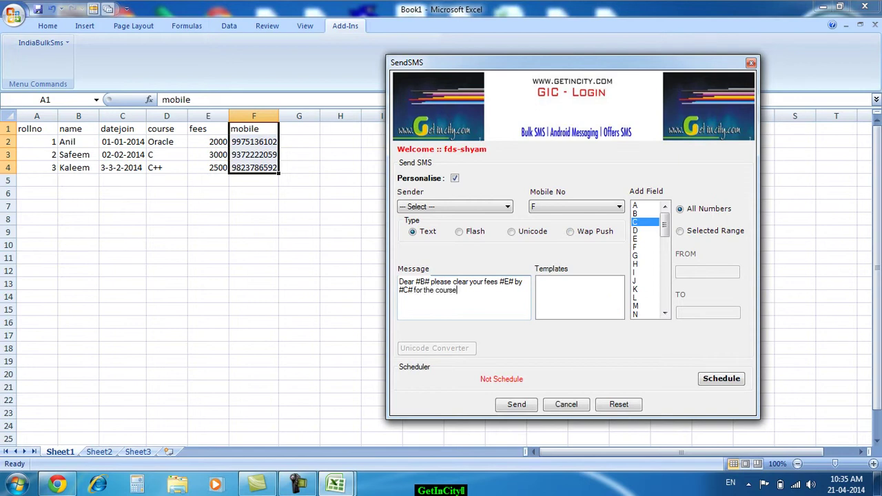
Add the course field #D# and a final period, then try sending, which reports an invalid sender
double_click(635, 231)
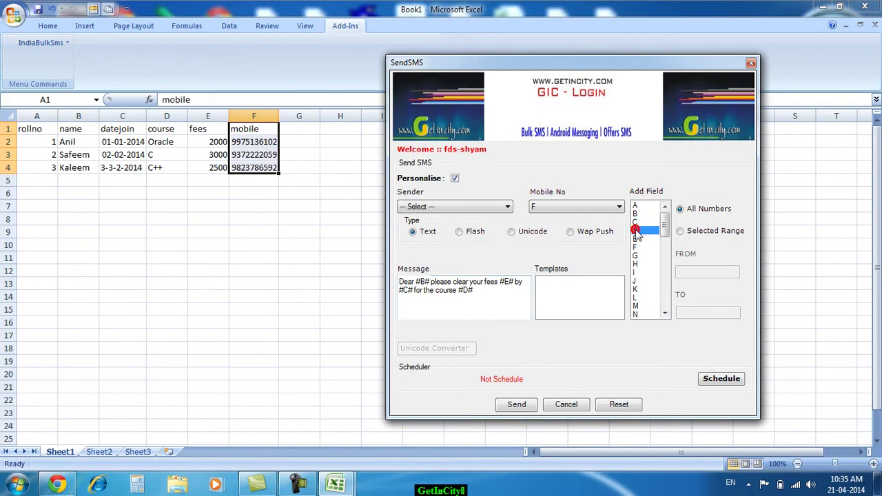
left_click(485, 292)
type(".")
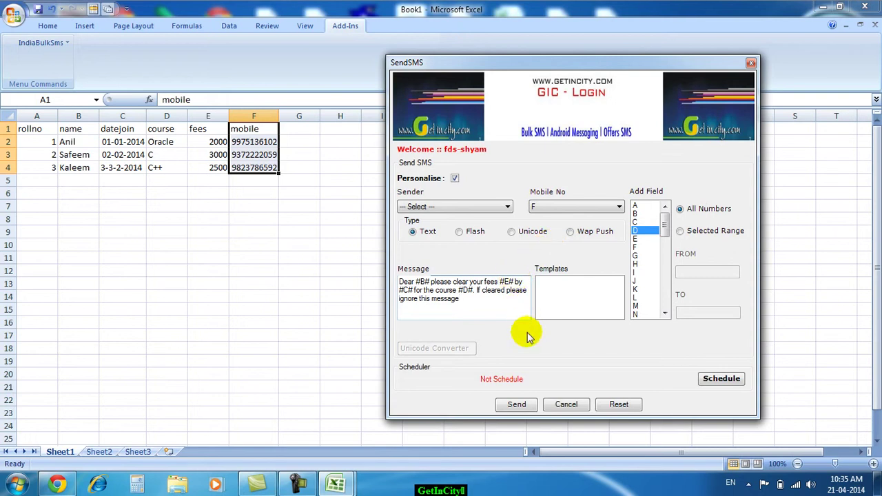
left_click(526, 407)
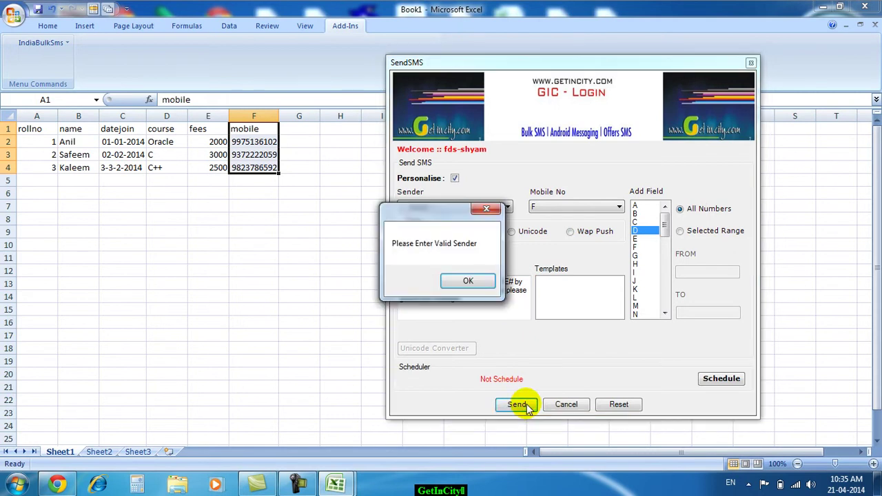
Dismiss the warning, choose GETINC as the sender, and retype 'Dear' in the empty message
left_click(468, 283)
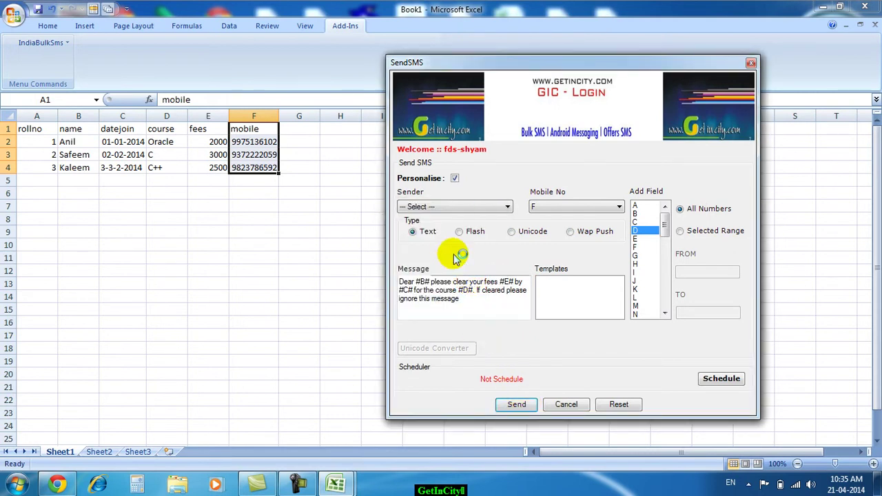
left_click(420, 208)
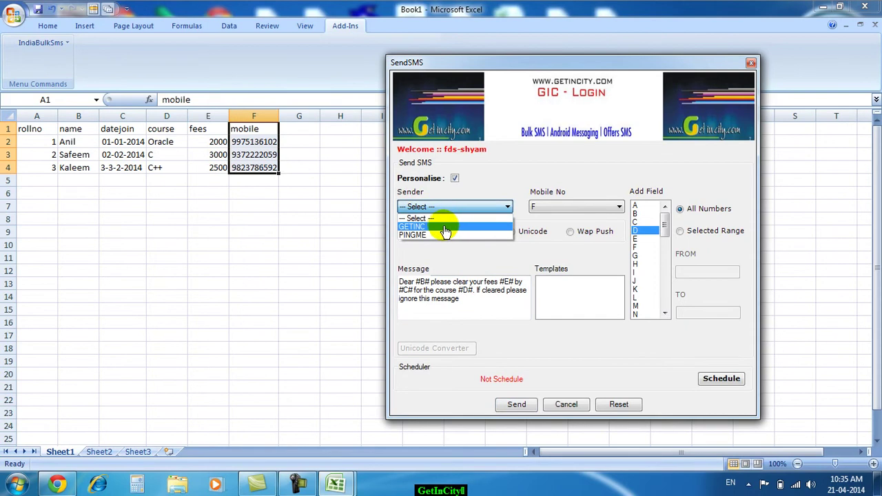
left_click(439, 228)
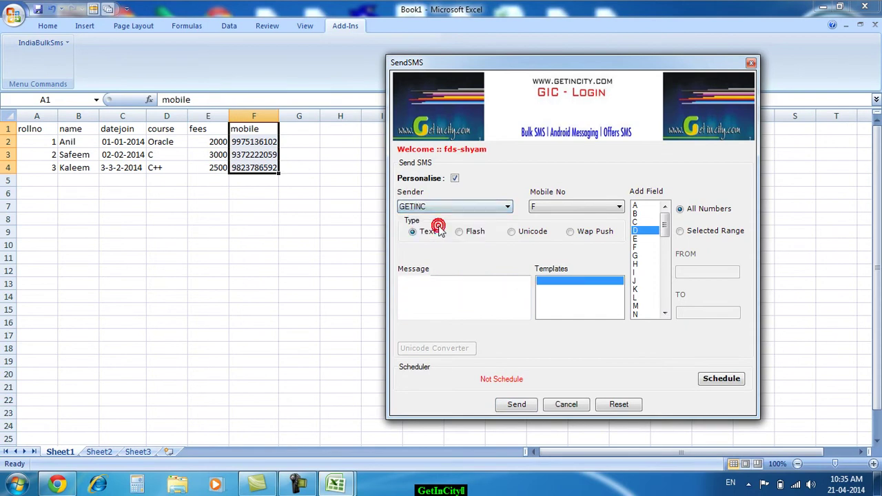
left_click(496, 300)
left_click(555, 296)
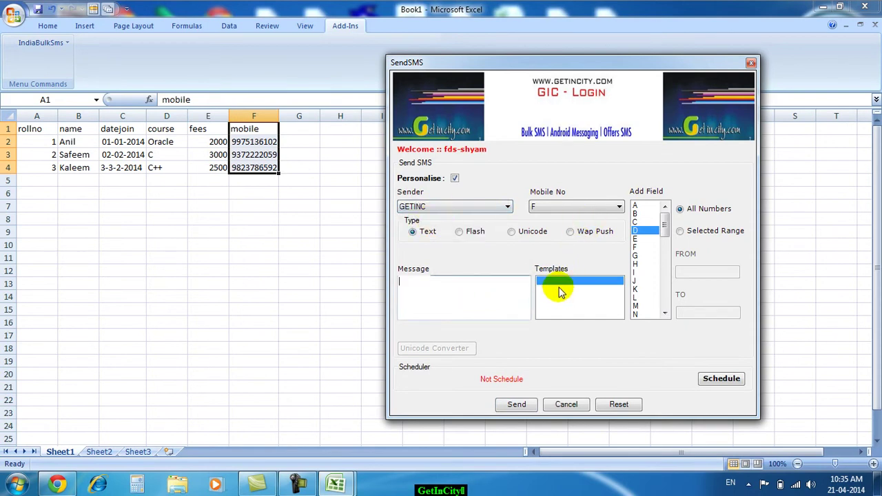
type("Dear")
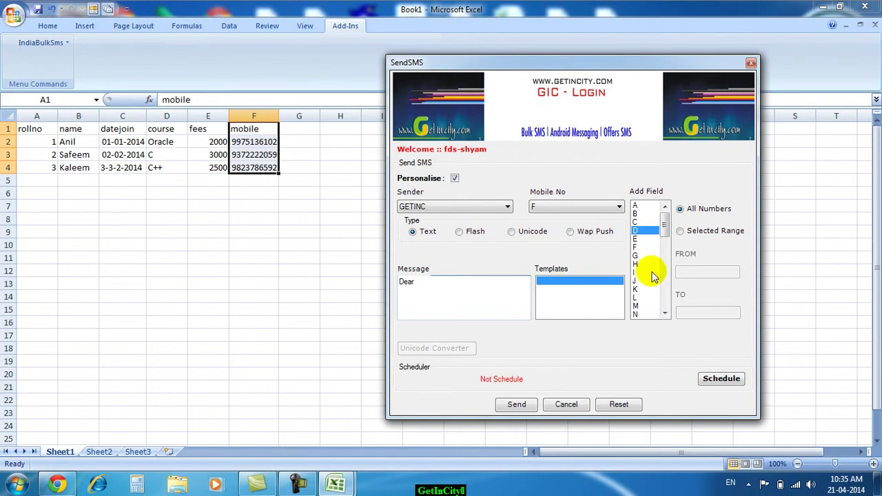
Rebuild the message with #B#, #E#, #C#, #D# fields, adding 'for the course' and '. pf cleared please'
left_click(637, 215)
double_click(638, 215)
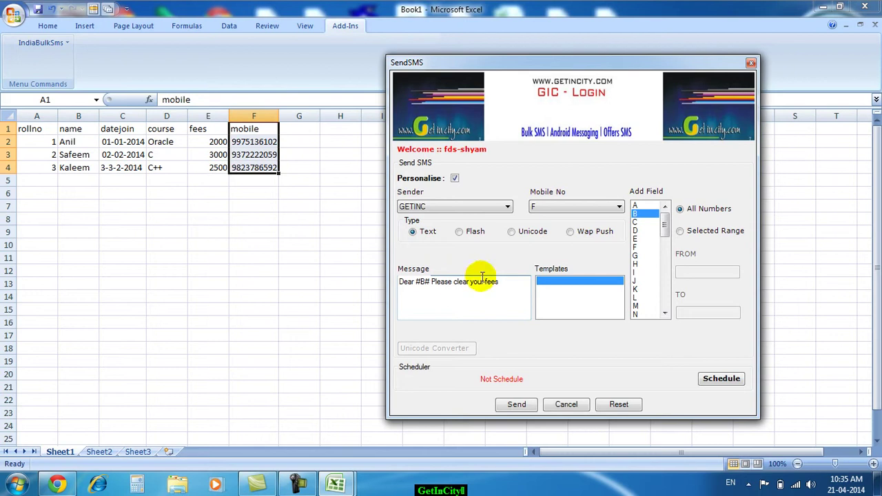
double_click(635, 239)
left_click(521, 281)
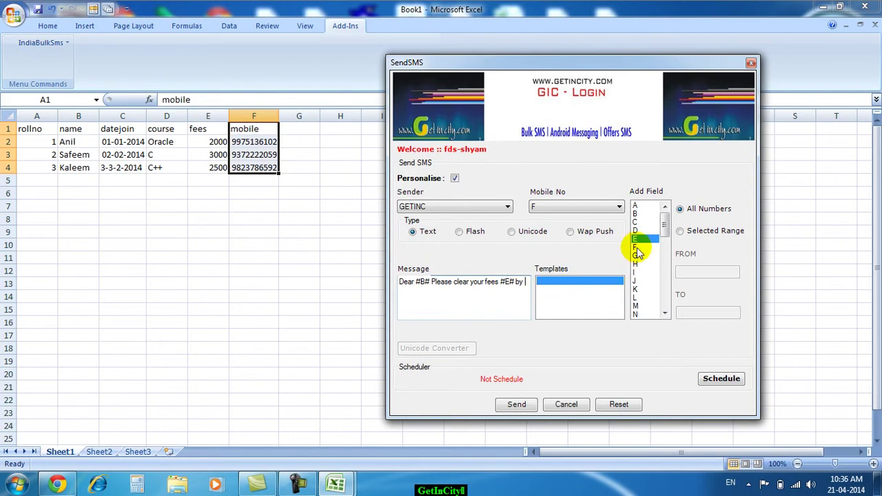
double_click(635, 222)
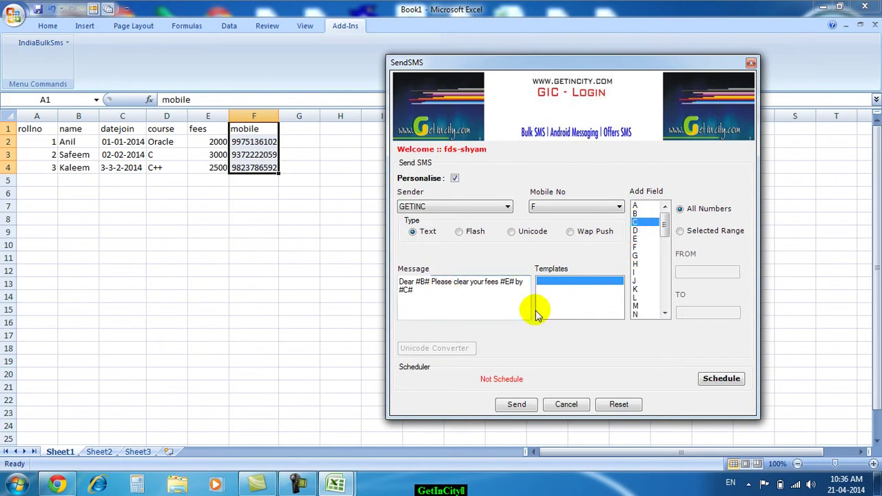
type("for the cour")
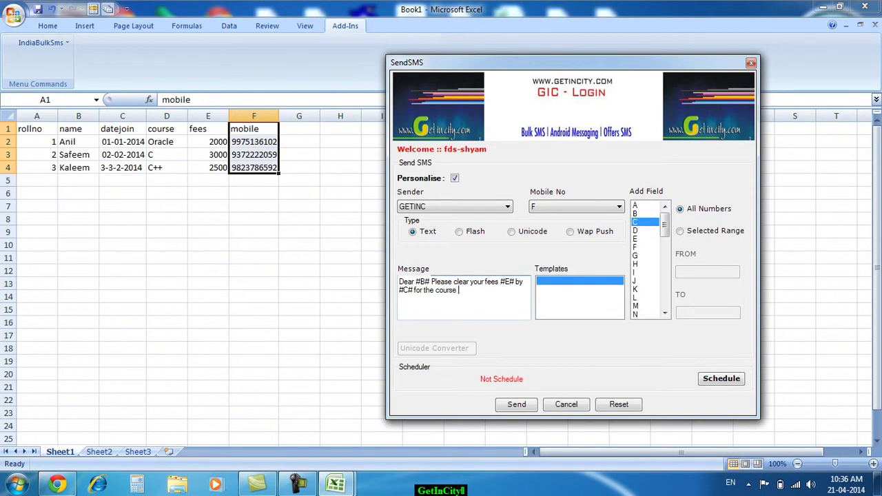
type("se")
double_click(635, 230)
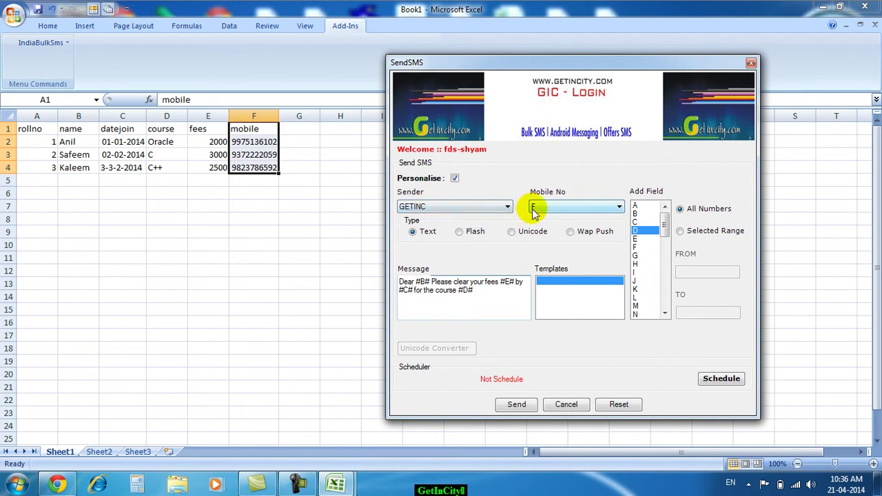
left_click(487, 290)
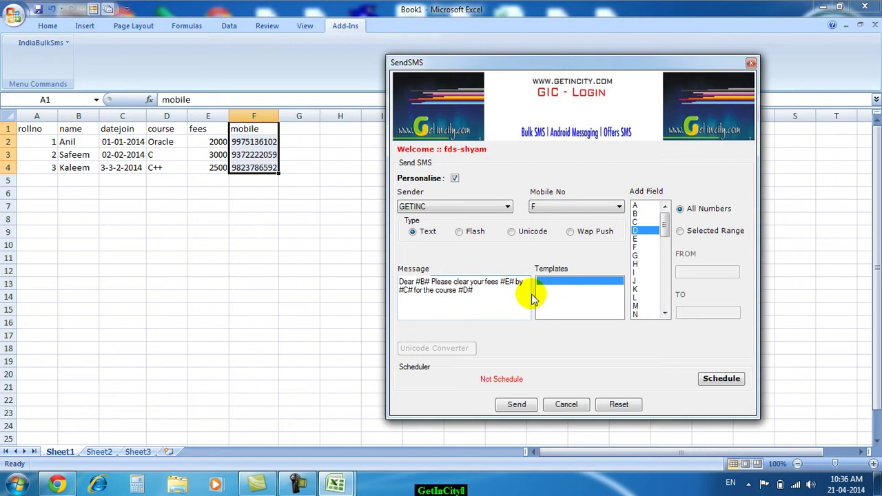
type(". p")
type("f cleared")
type(" please")
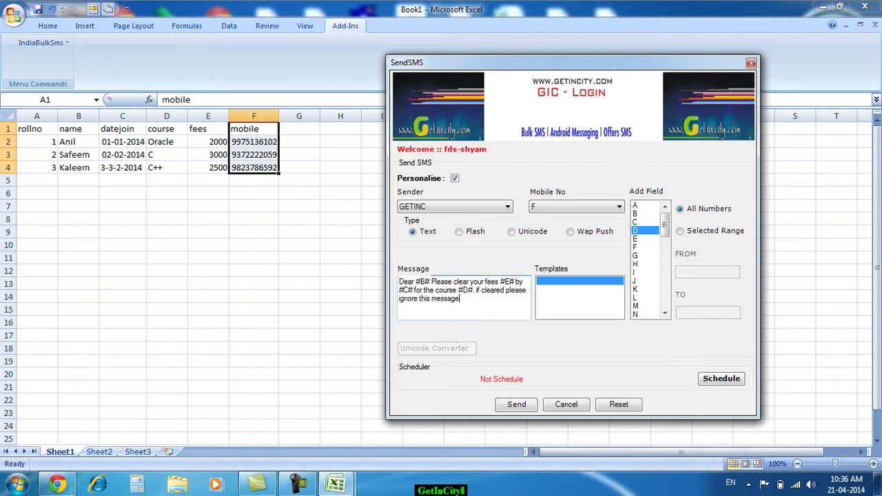
Send the messages, widen the preview's Message column to check them, and continue to send
left_click(518, 405)
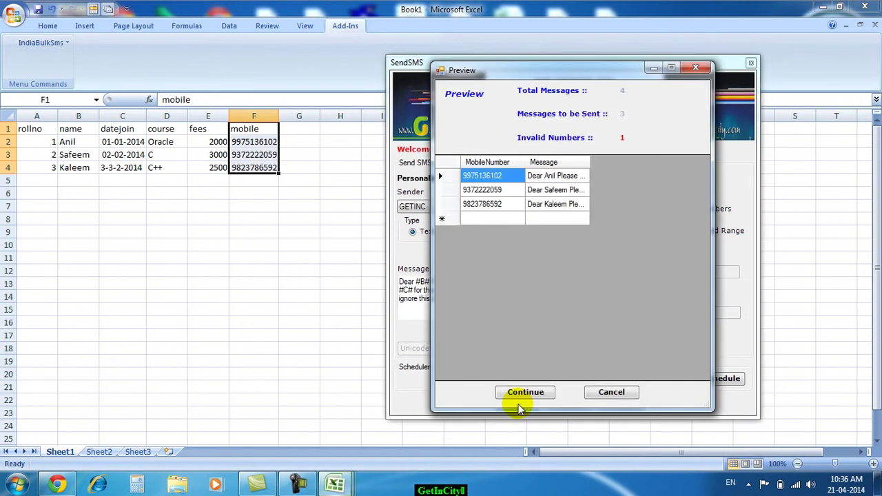
left_click_drag(589, 159, 703, 161)
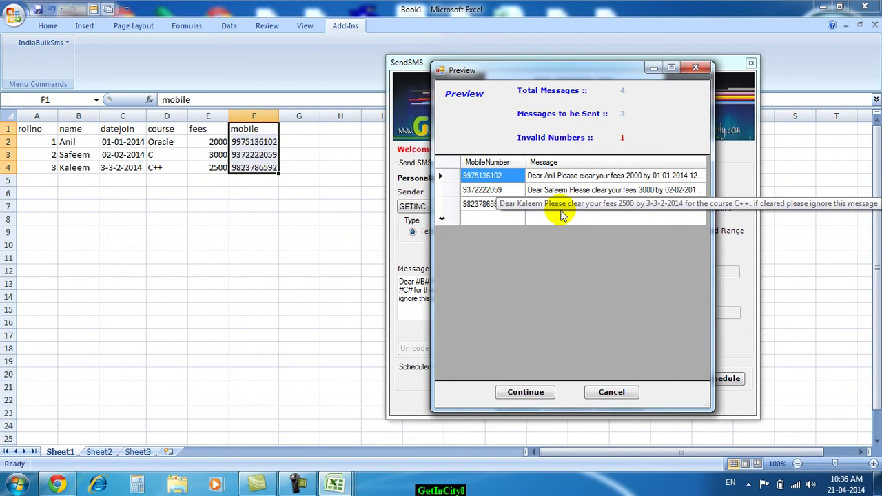
left_click(531, 394)
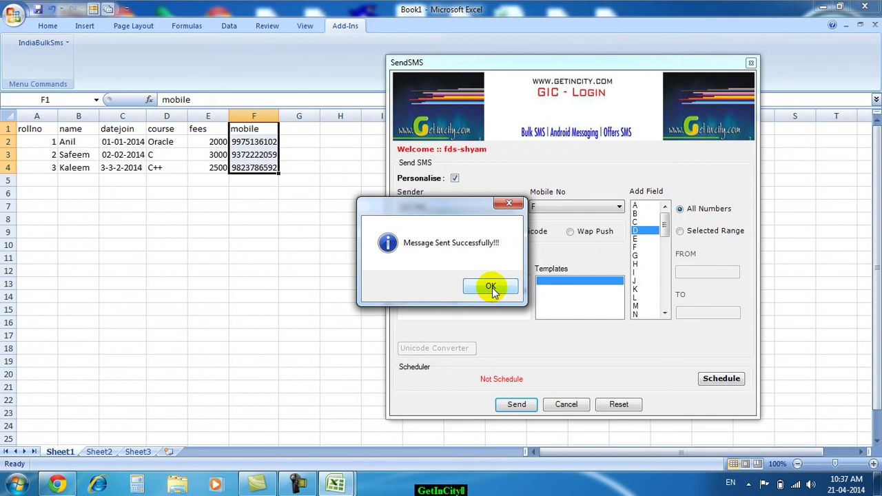
Dismiss the success message, close the SendSMS window, and click cell G5
left_click(490, 287)
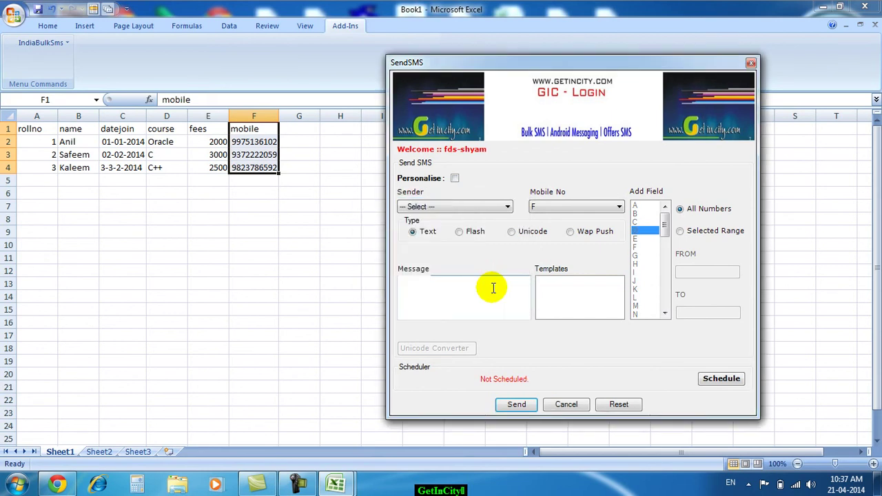
left_click(751, 63)
left_click(318, 174)
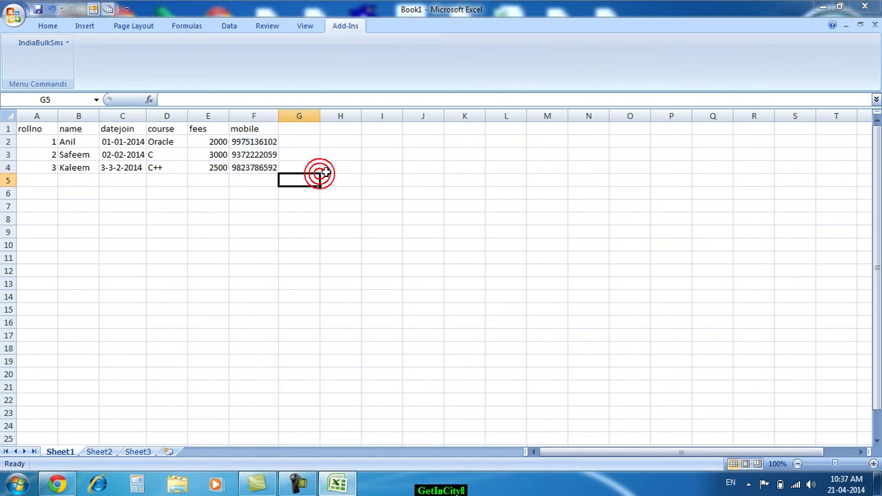